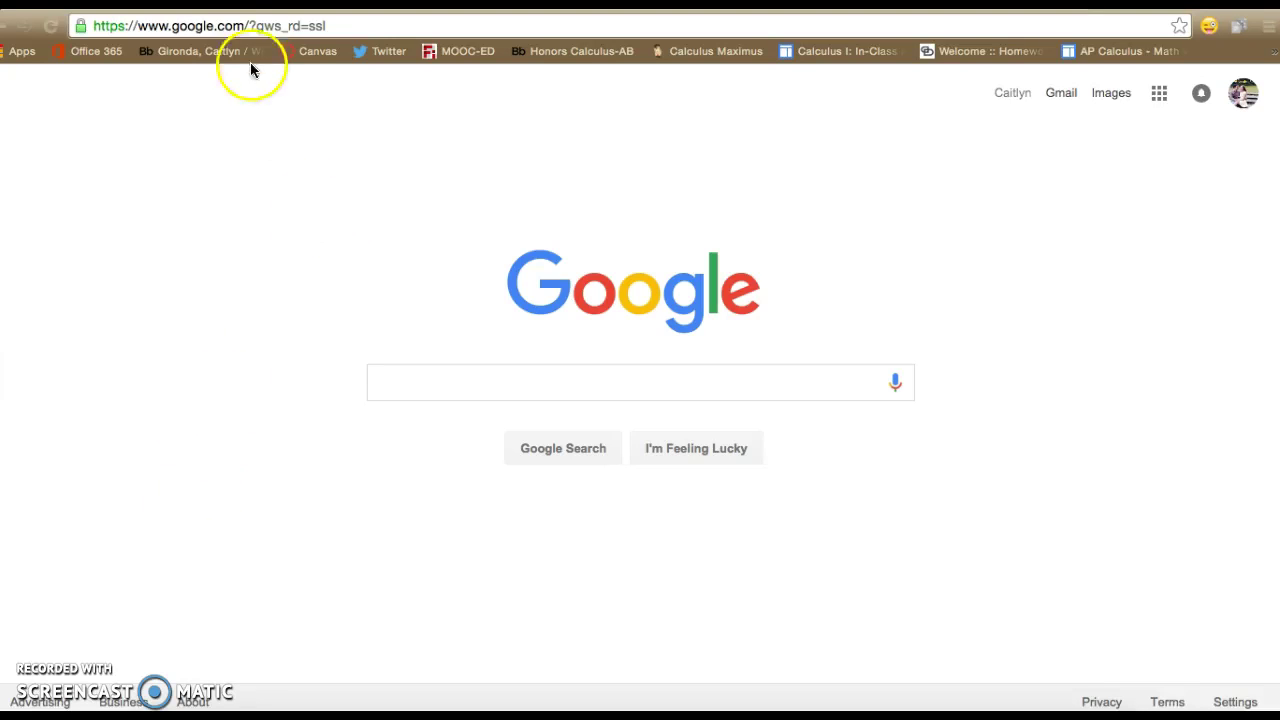
Load teacher.desmos.com in Chrome to reach the Desmos teacher home page.
{"action": "left_click", "coordinate": [229, 33]}
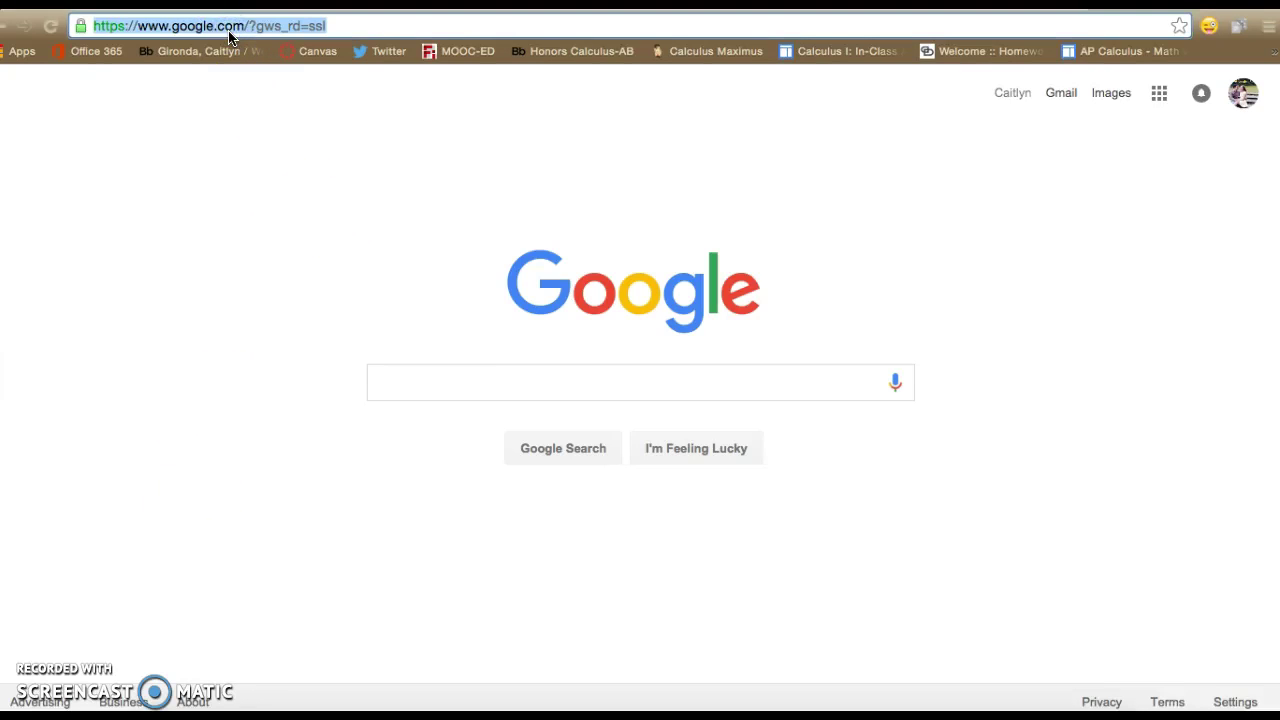
{"action": "type", "text": "teacher.desmos.com"}
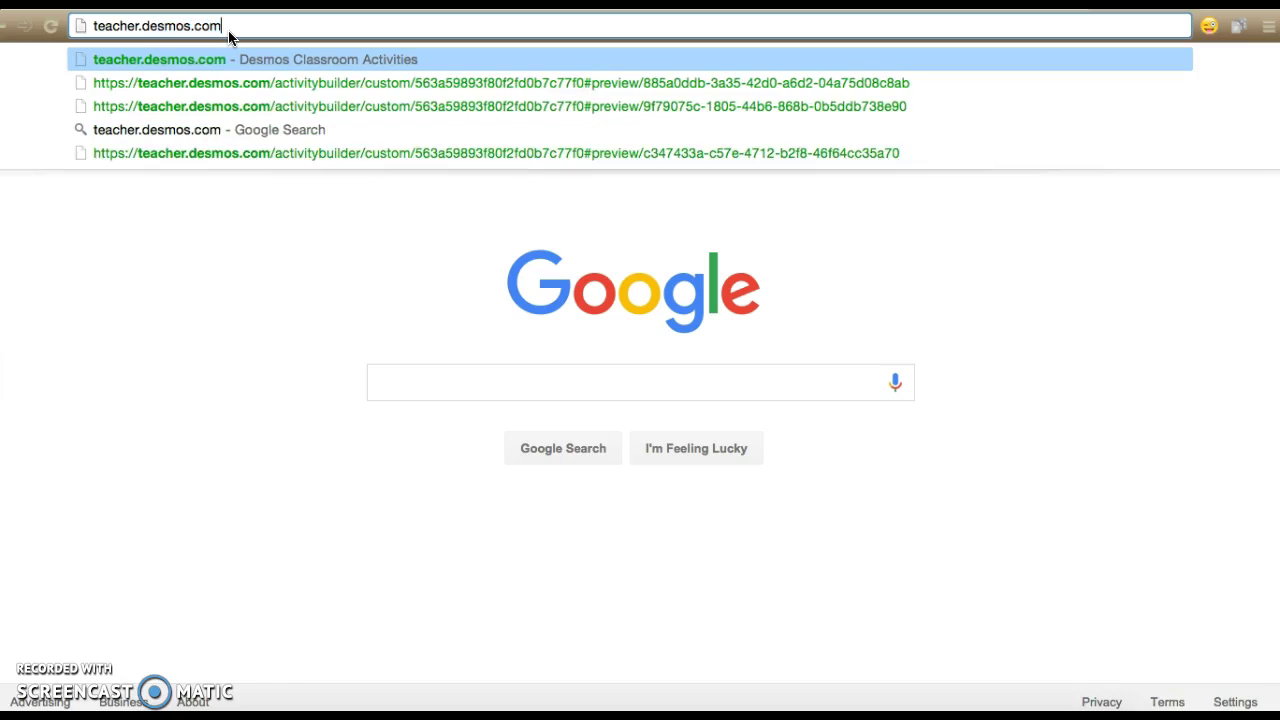
{"action": "key", "text": "Return"}
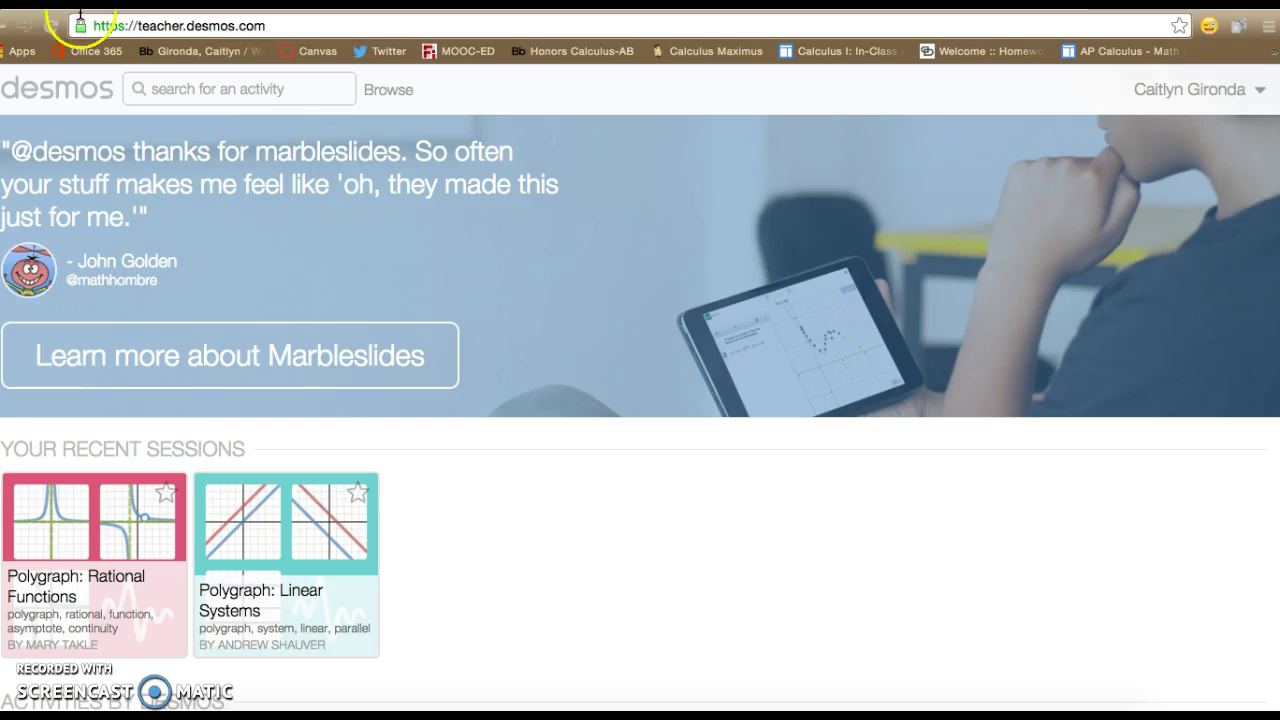
Search the Desmos activities for 'polygraph'.
{"action": "left_click", "coordinate": [189, 90]}
{"action": "type", "text": "polygraph"}
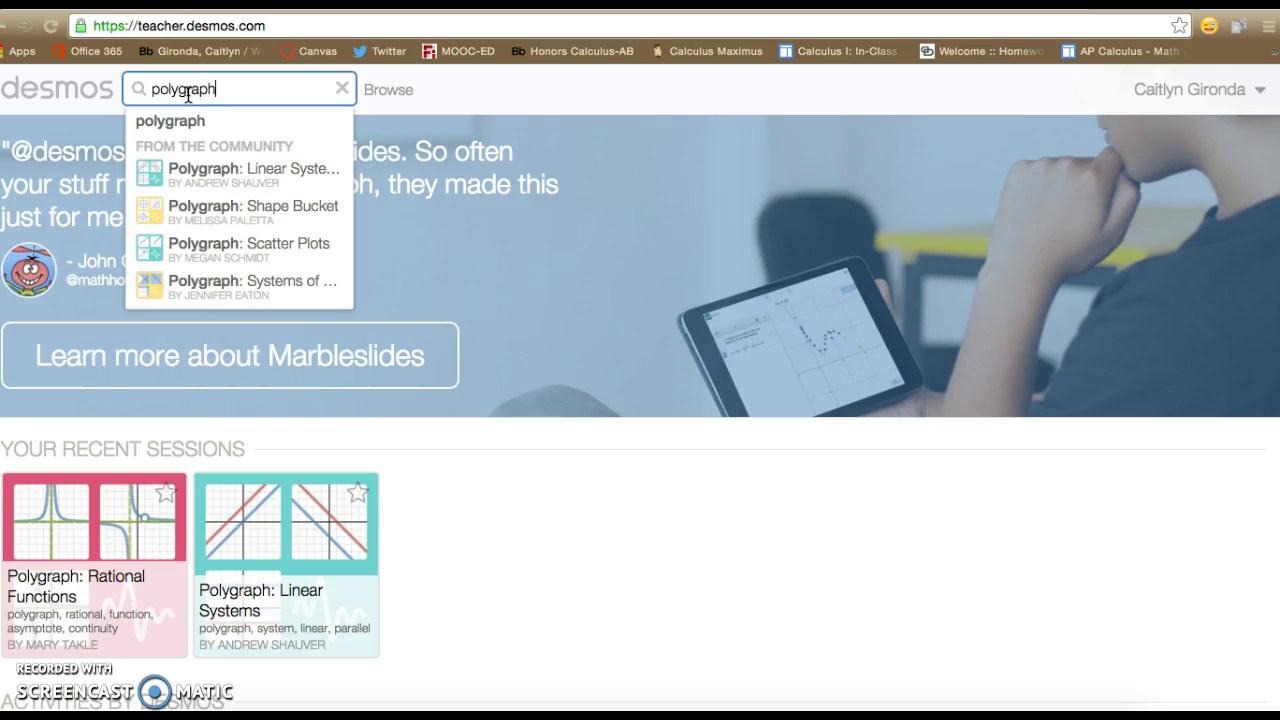
{"action": "key", "text": "Return"}
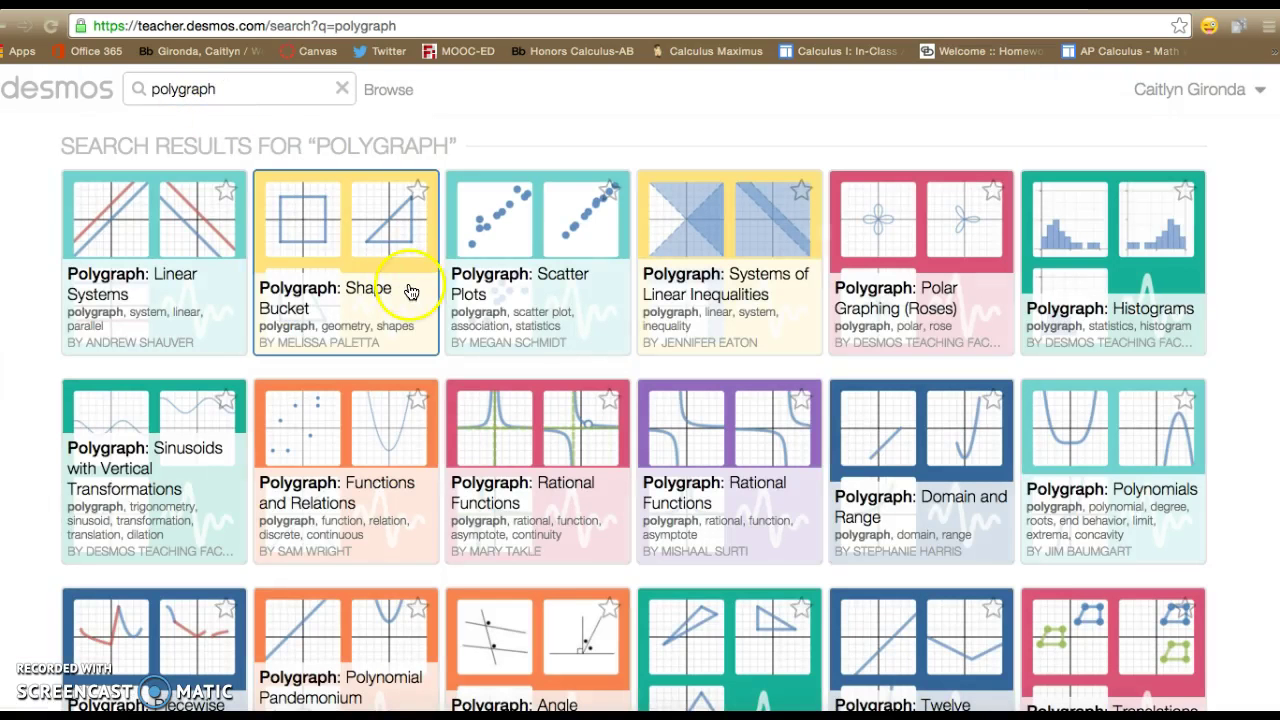
Browse the results and open the Polygraph: Rational Functions details panel.
{"action": "left_click", "coordinate": [993, 557]}
{"action": "scroll", "coordinate": [993, 557], "scroll_direction": "down", "scroll_amount": 5}
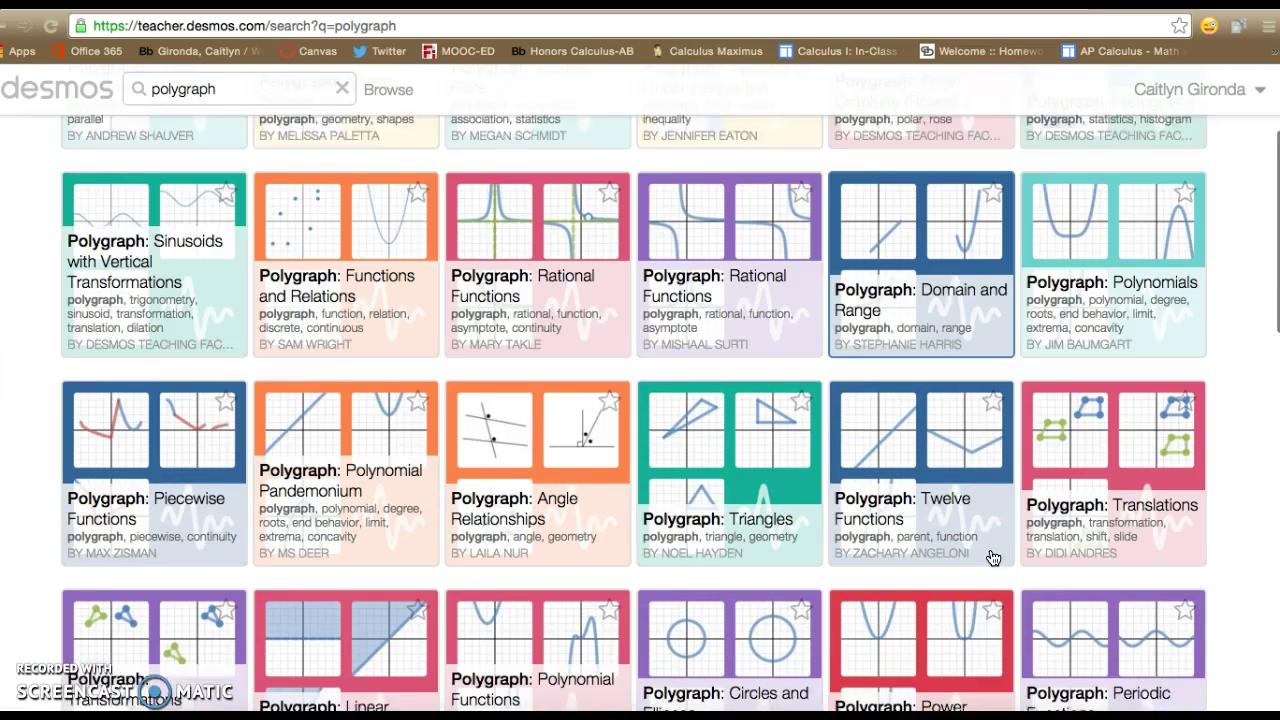
{"action": "scroll", "coordinate": [993, 557], "scroll_direction": "down", "scroll_amount": 4}
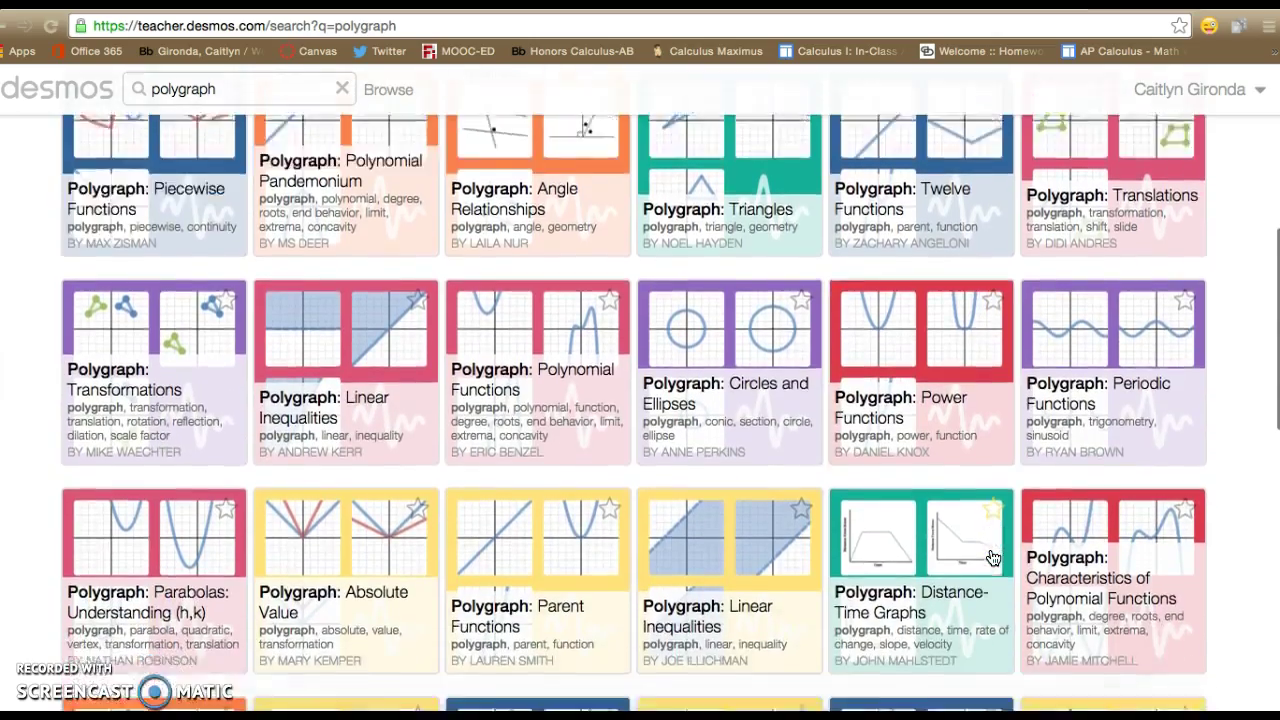
{"action": "left_click", "coordinate": [500, 355]}
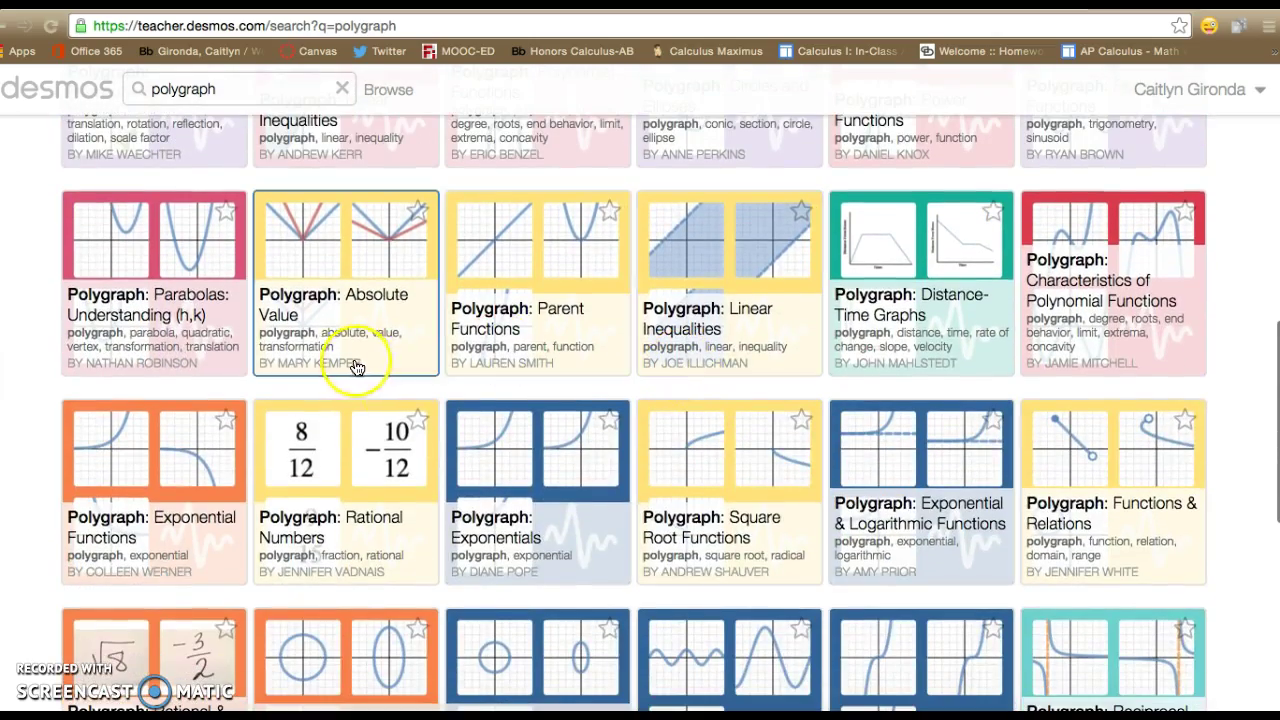
{"action": "scroll", "coordinate": [500, 500], "scroll_direction": "down", "scroll_amount": 5}
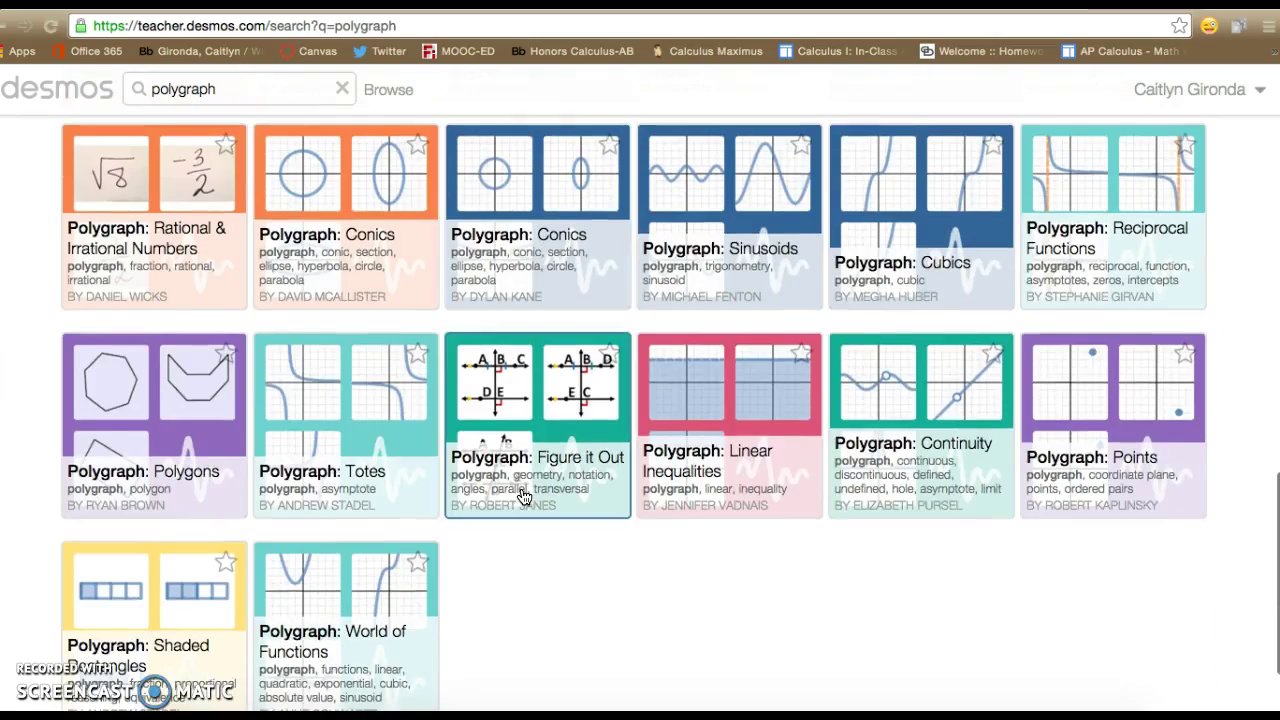
{"action": "scroll", "coordinate": [522, 497], "scroll_direction": "up", "scroll_amount": 4}
{"action": "scroll", "coordinate": [522, 497], "scroll_direction": "up", "scroll_amount": 10}
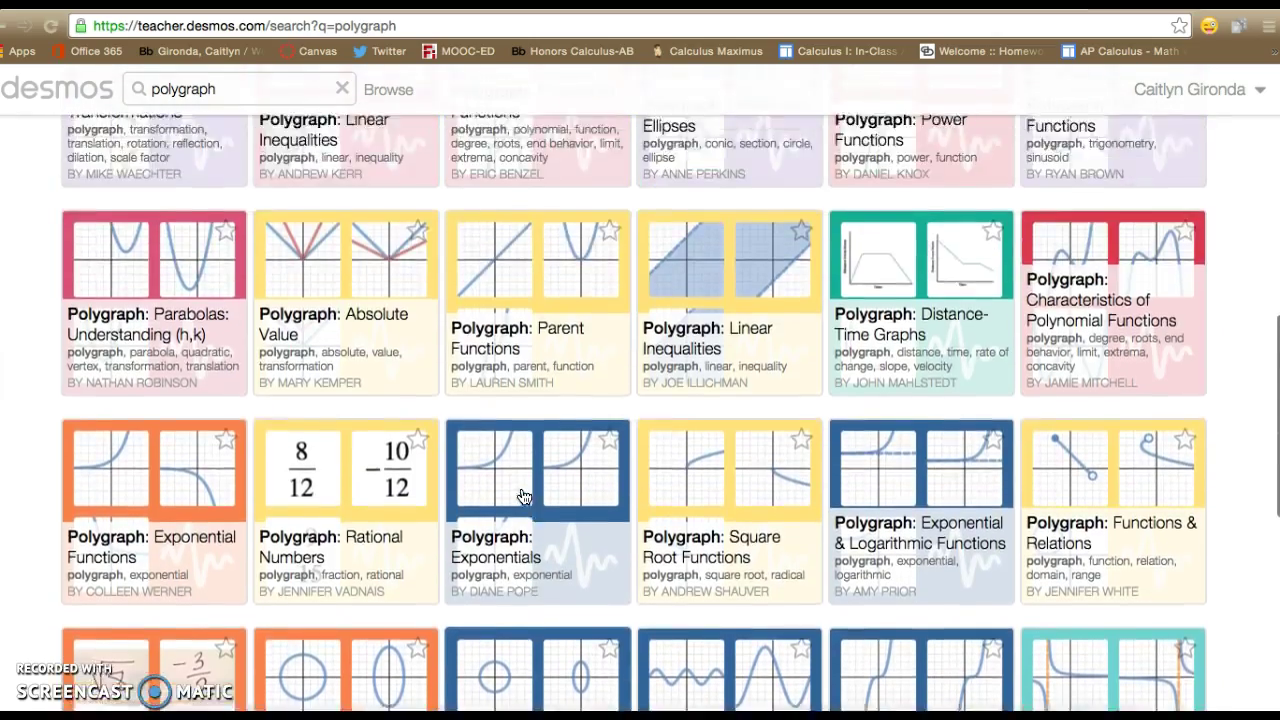
{"action": "scroll", "coordinate": [522, 497], "scroll_direction": "up", "scroll_amount": 3}
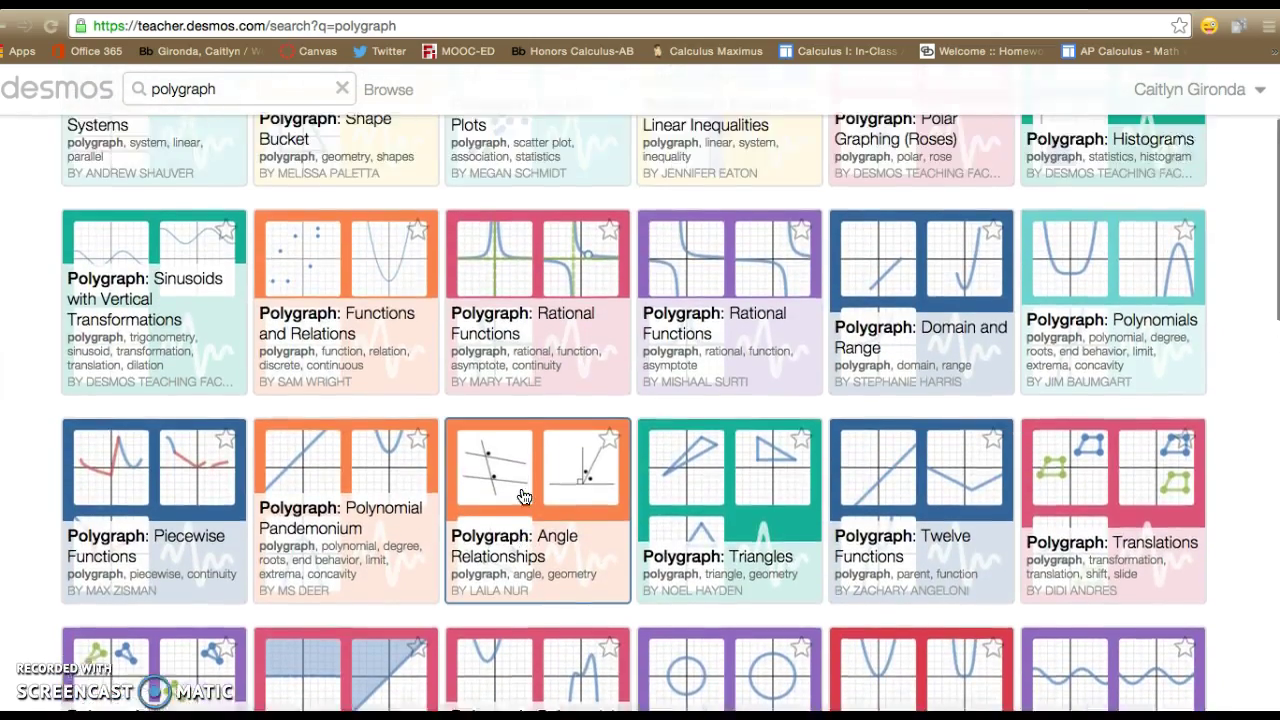
{"action": "left_click", "coordinate": [535, 401]}
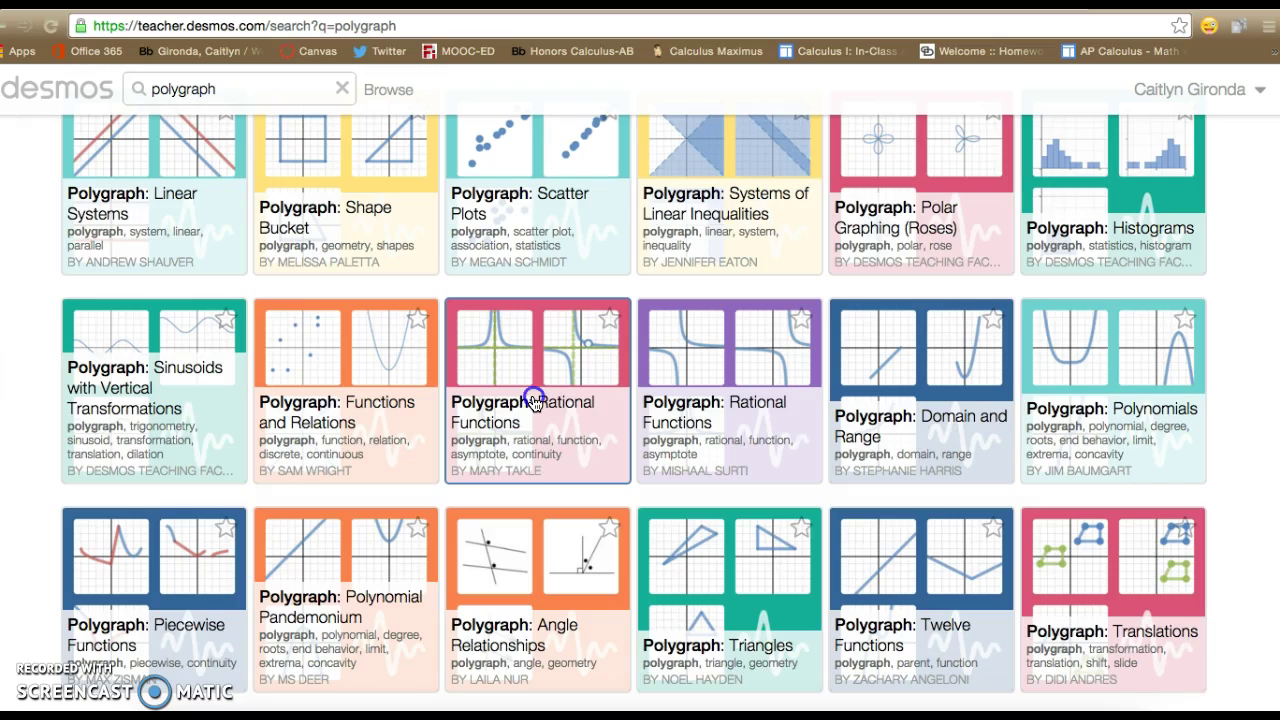
{"action": "left_click", "coordinate": [535, 401]}
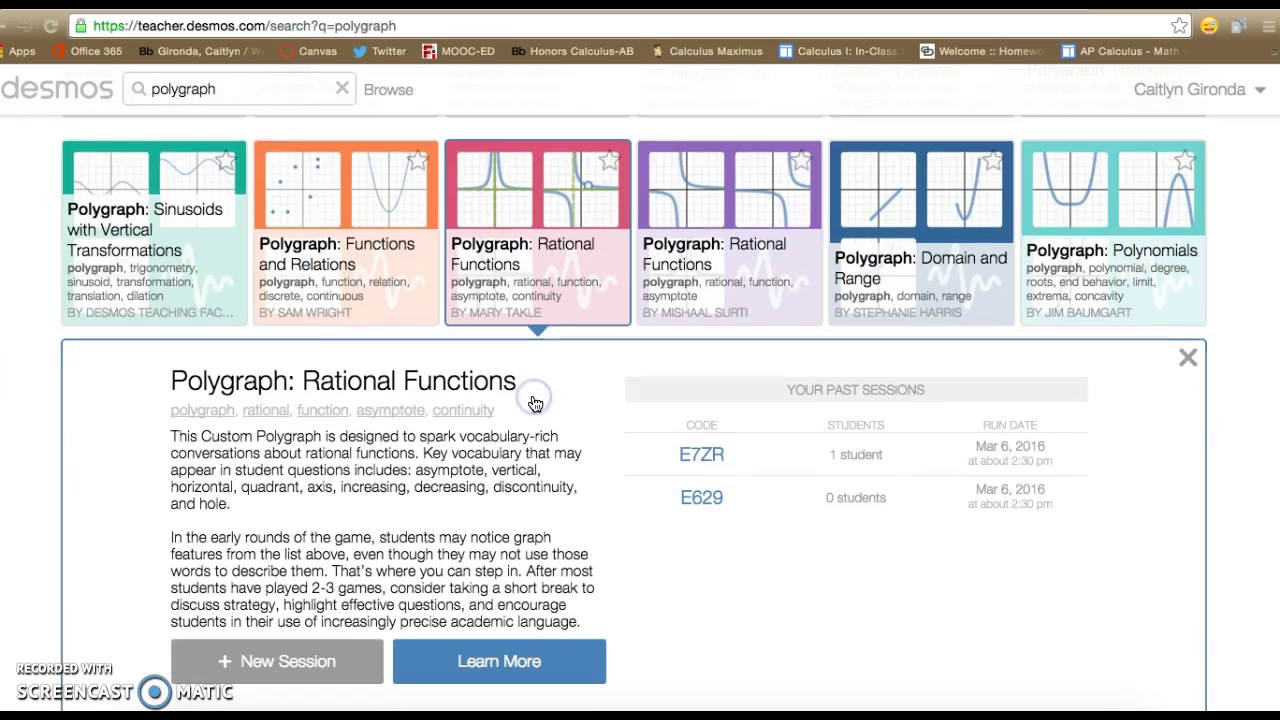
View the Rational Functions activity page, its share link and 16 graphs, then return to results.
{"action": "left_click", "coordinate": [472, 663]}
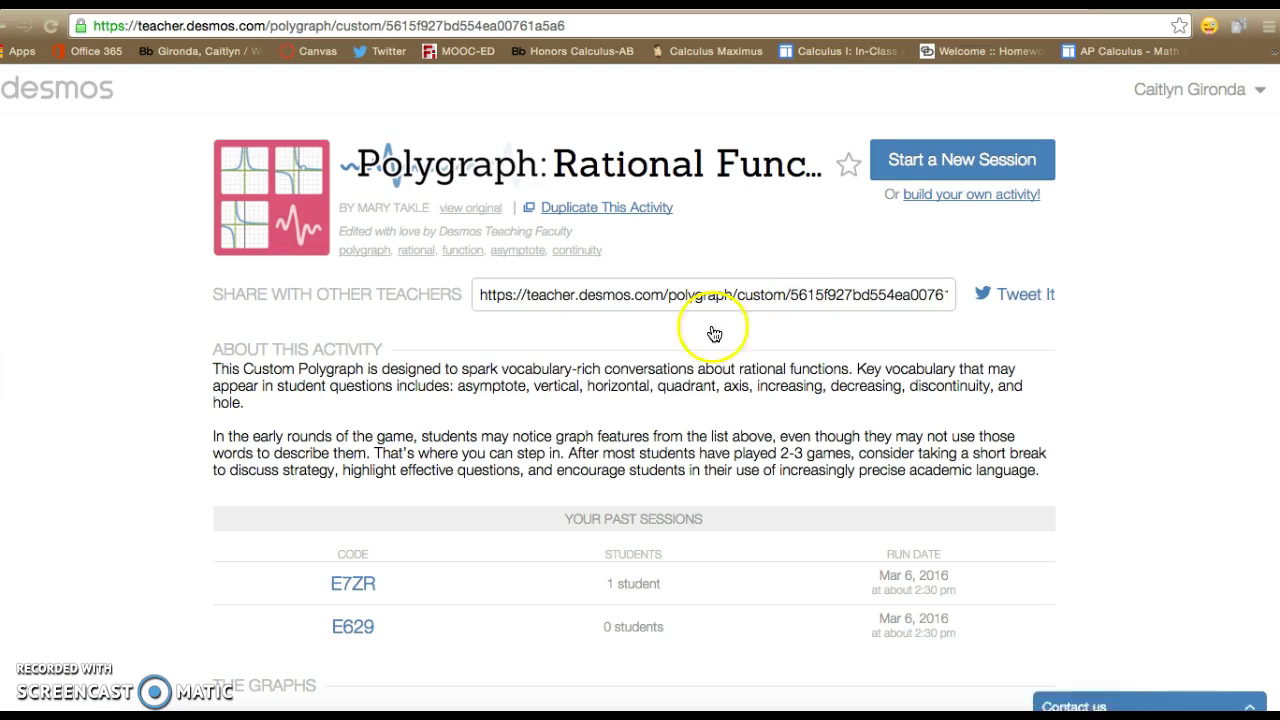
{"action": "left_click", "coordinate": [573, 296]}
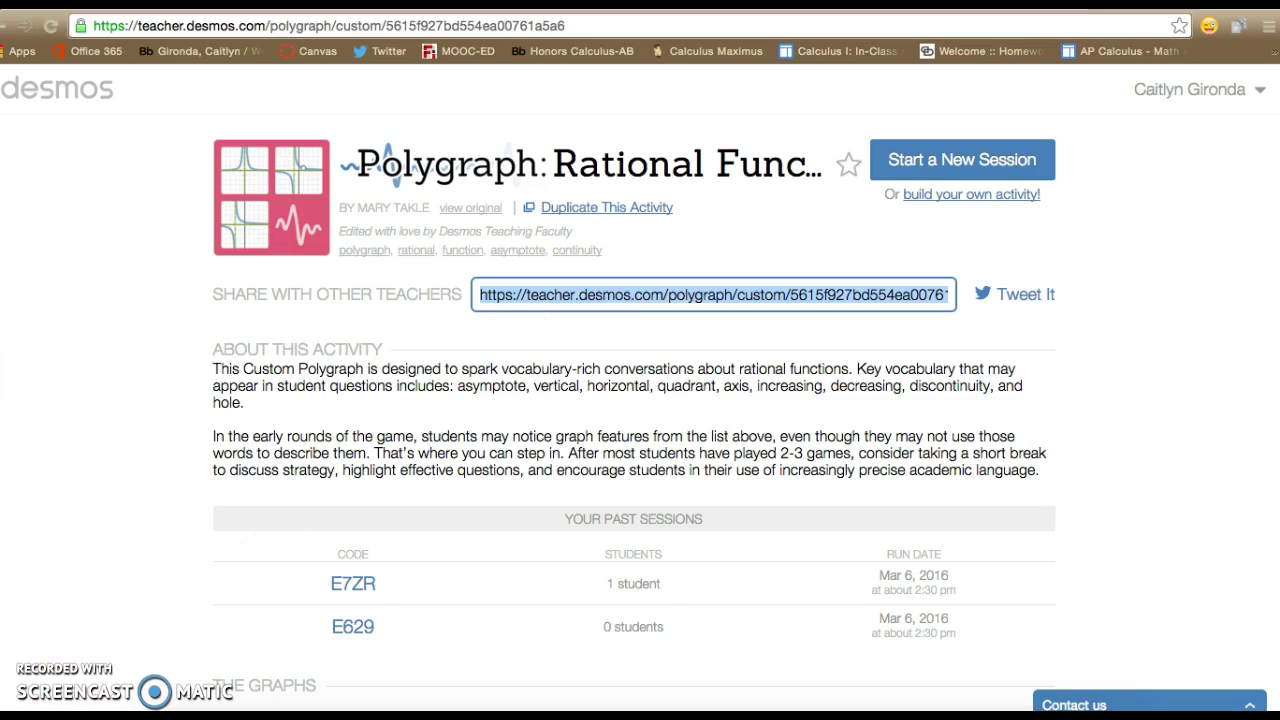
{"action": "left_click", "coordinate": [556, 385]}
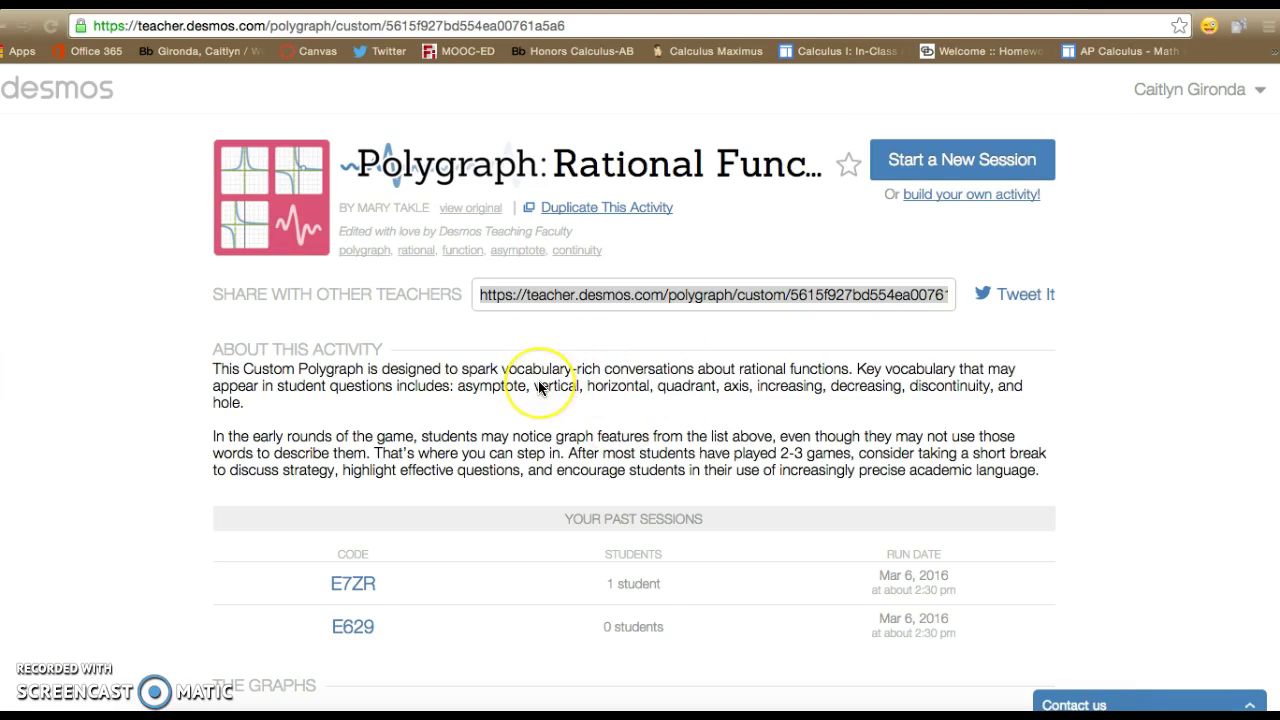
{"action": "scroll", "coordinate": [540, 388], "scroll_direction": "down", "scroll_amount": 4}
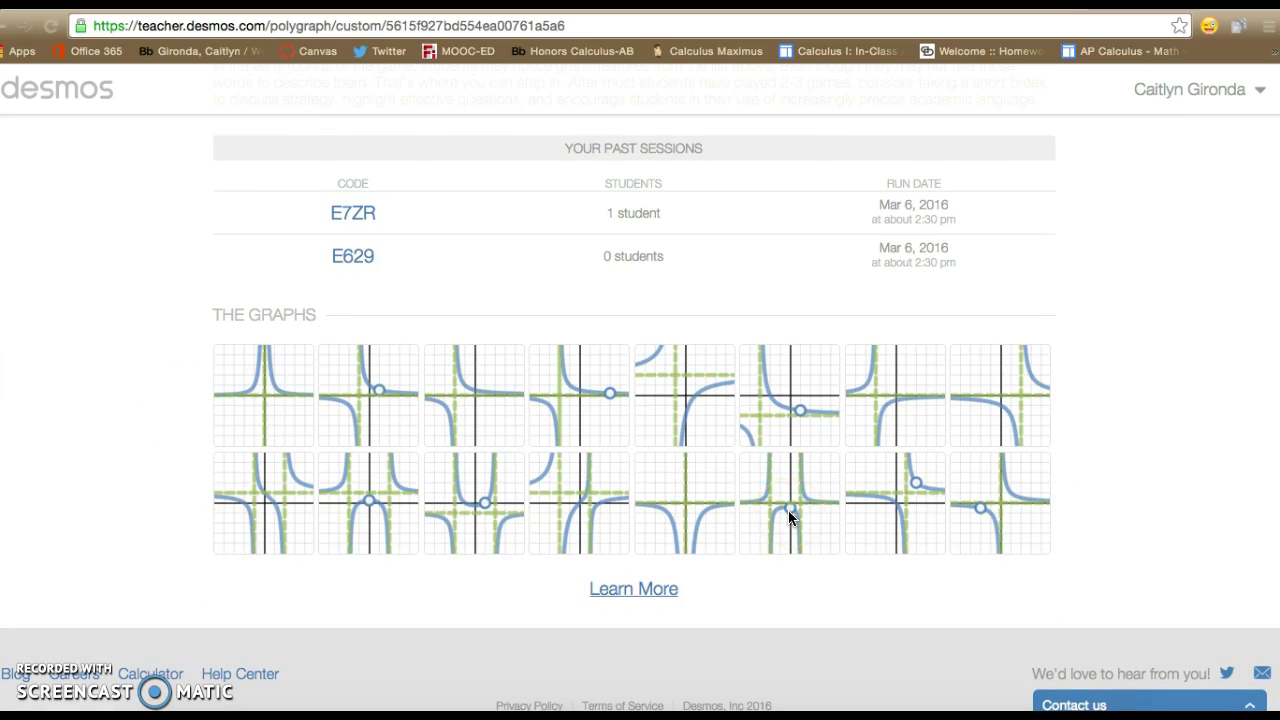
{"action": "scroll", "coordinate": [788, 512], "scroll_direction": "up", "scroll_amount": 4}
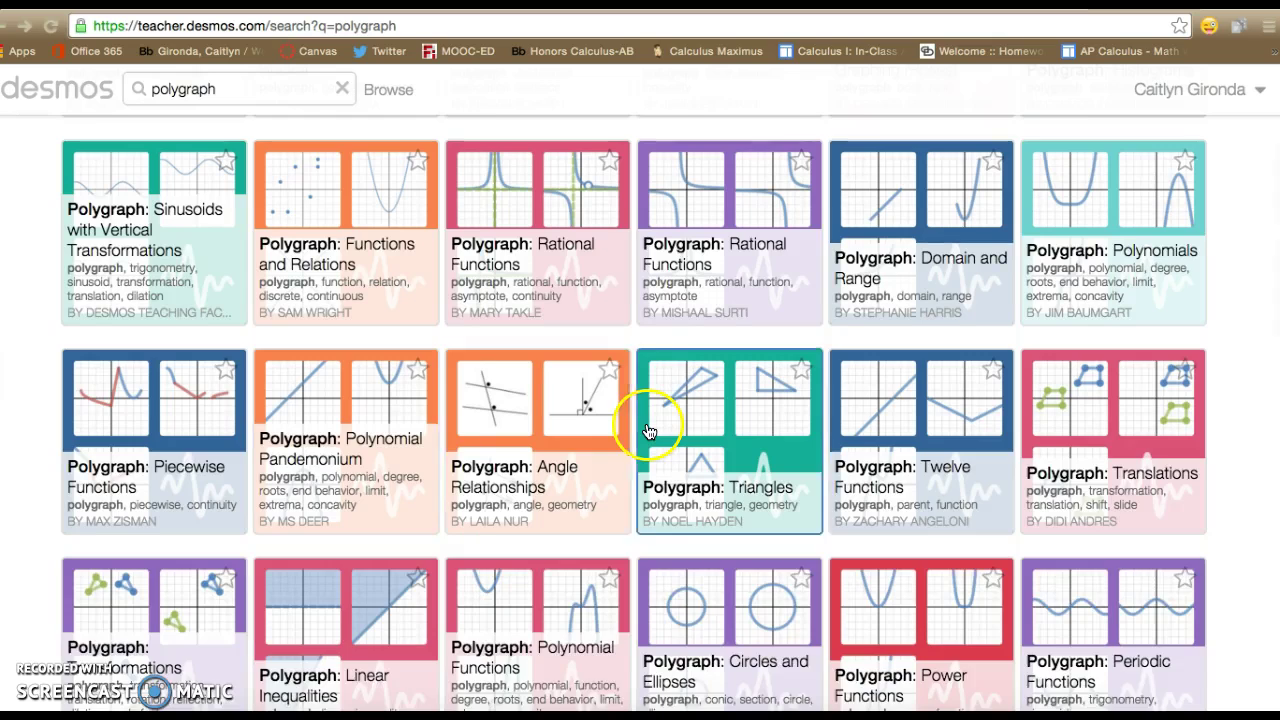
Reopen the Rational Functions card and open the earlier session's dashboard with its class code.
{"action": "scroll", "coordinate": [600, 380], "scroll_direction": "up", "scroll_amount": 2}
{"action": "left_click", "coordinate": [533, 331]}
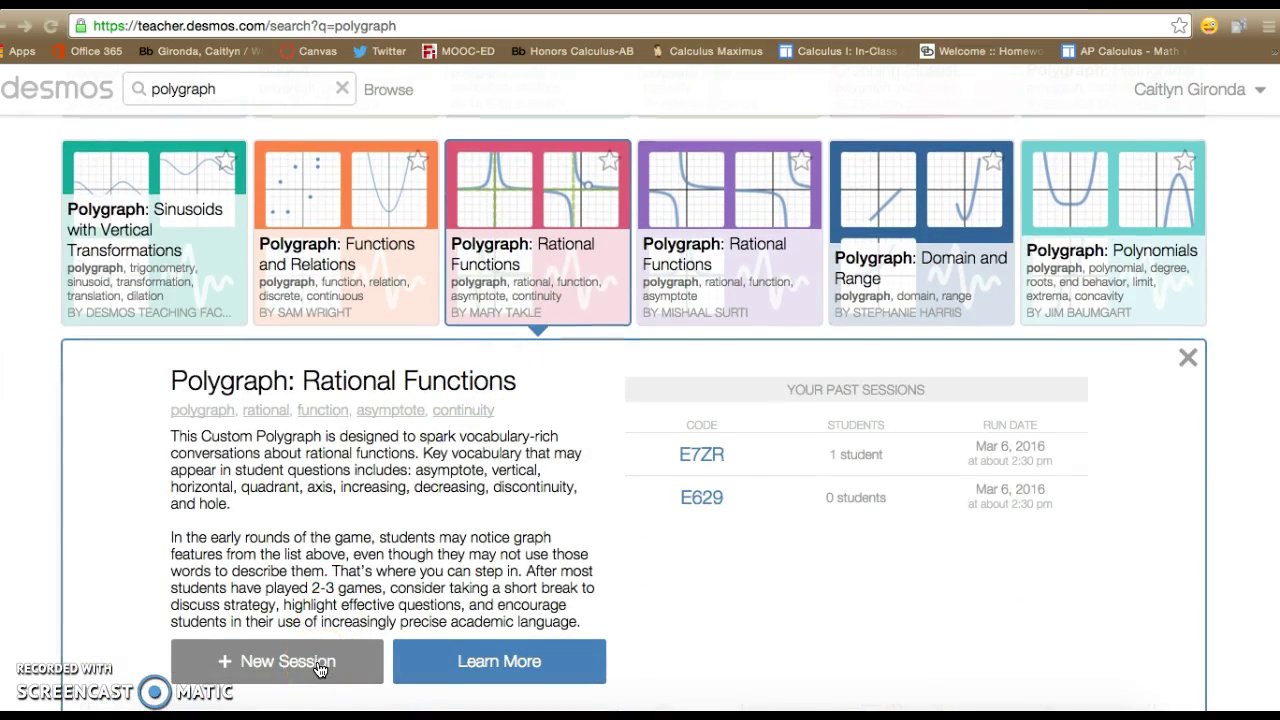
{"action": "left_click", "coordinate": [704, 456]}
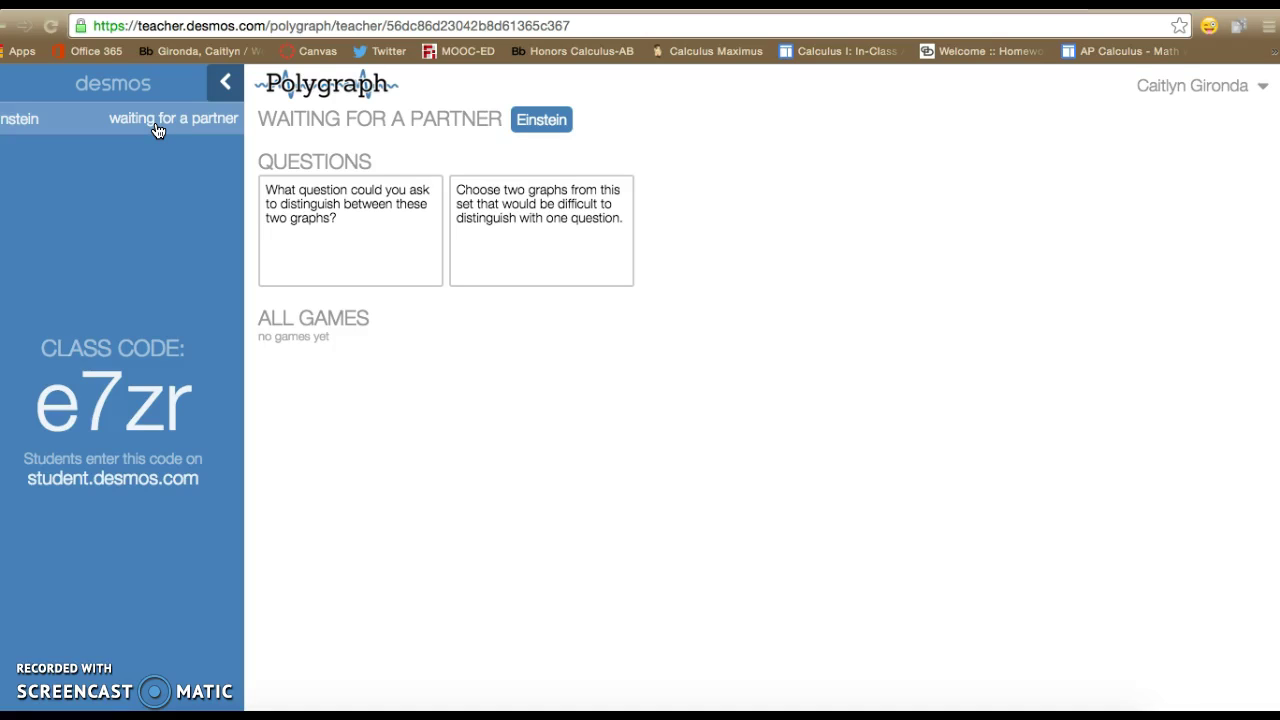
{"action": "left_click", "coordinate": [123, 508]}
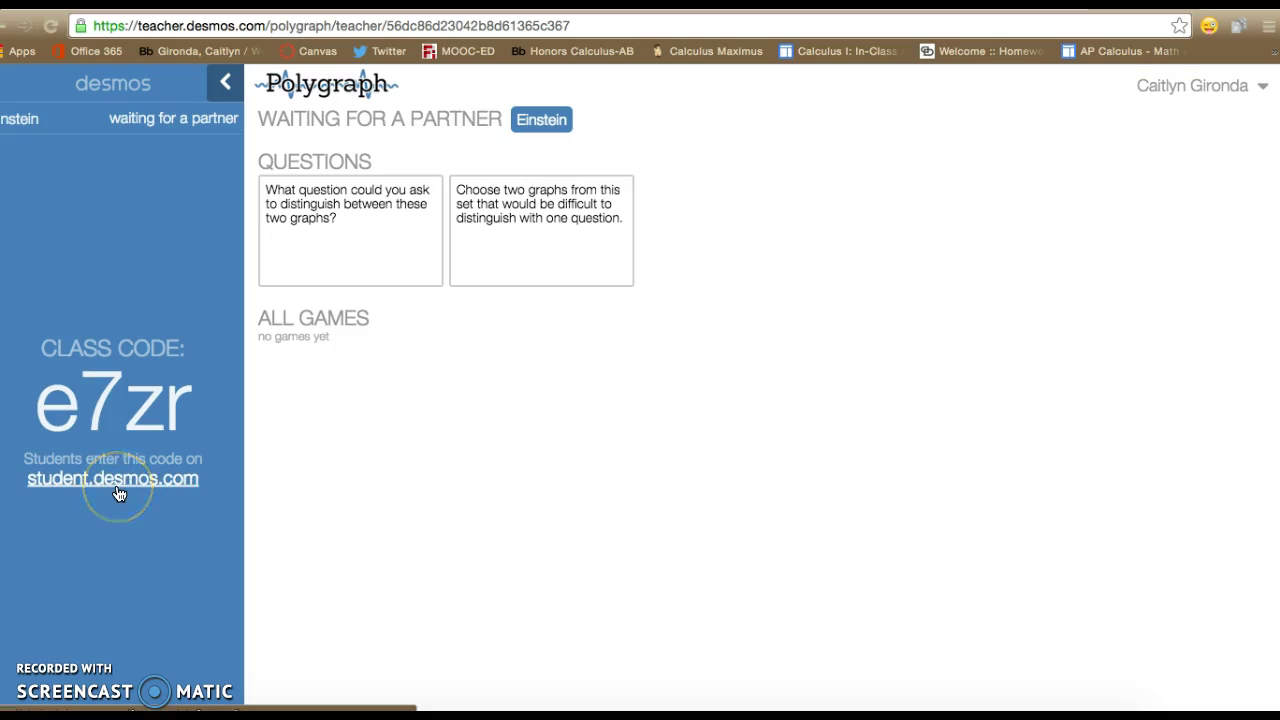
{"action": "left_click", "coordinate": [180, 443]}
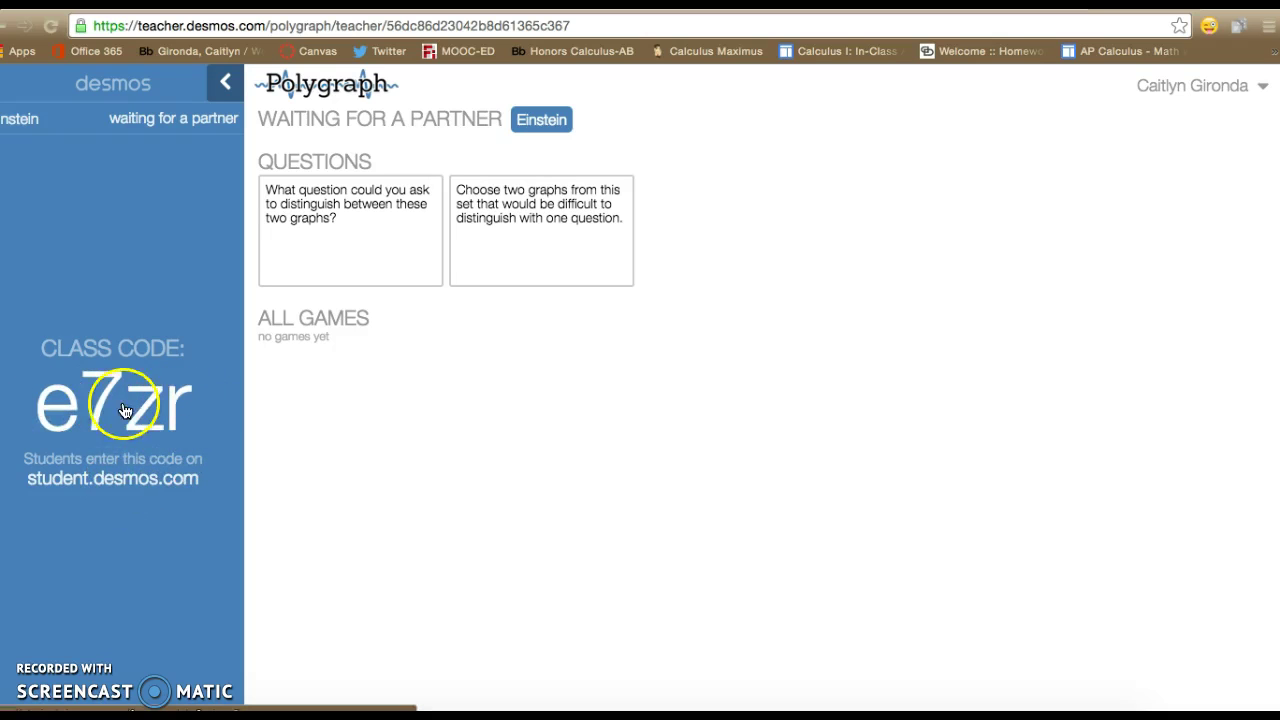
In the student's Firefox window, join the session with class code e7zr.
{"action": "left_click", "coordinate": [1001, 716]}
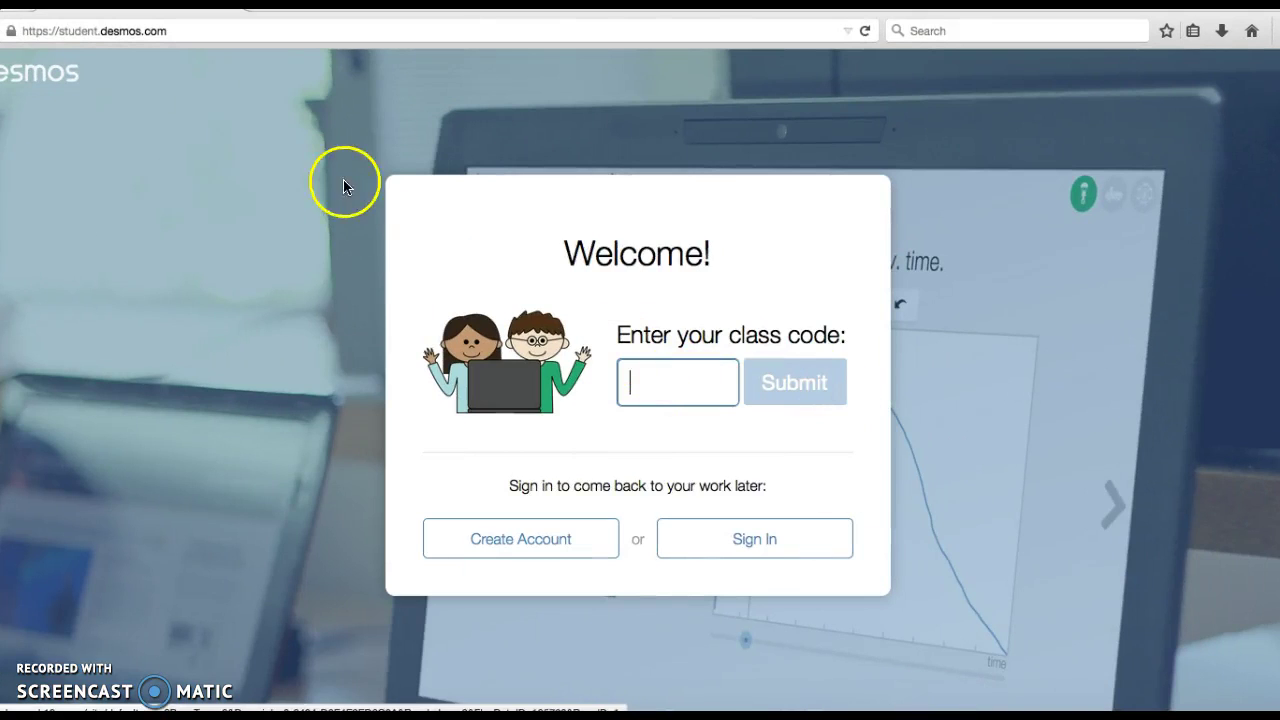
{"action": "left_click", "coordinate": [660, 379]}
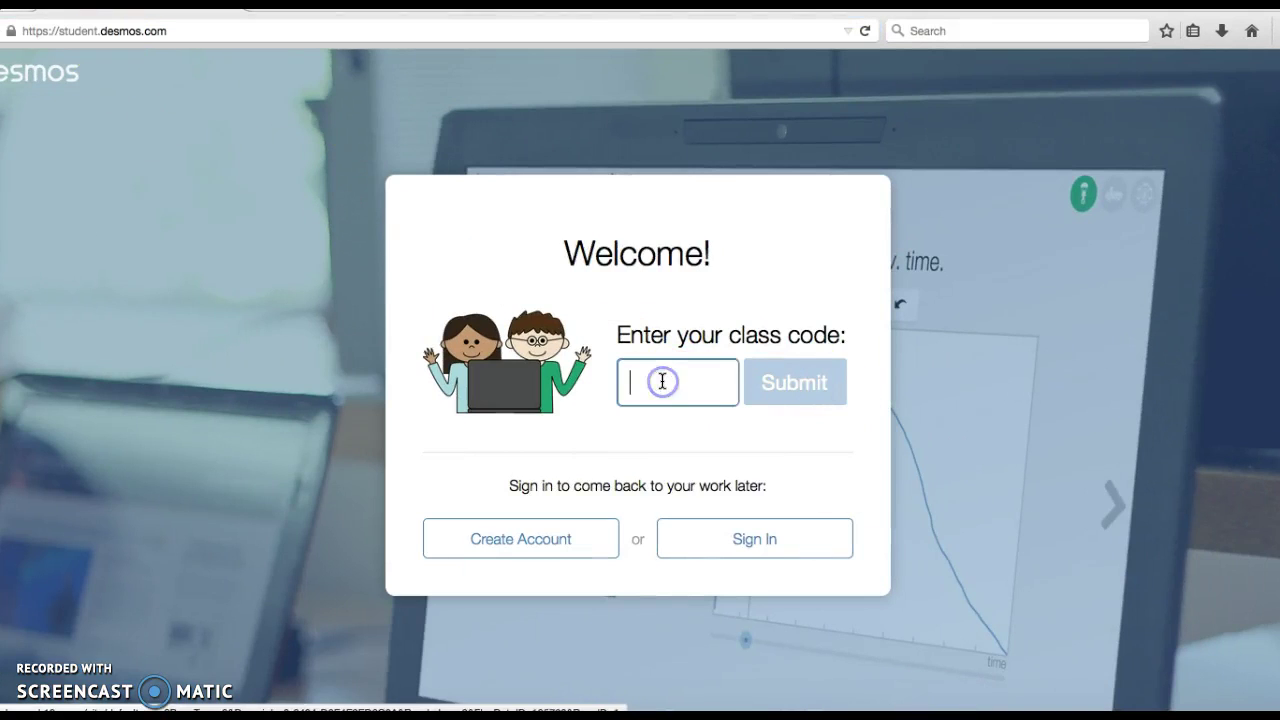
{"action": "type", "text": "e7zr"}
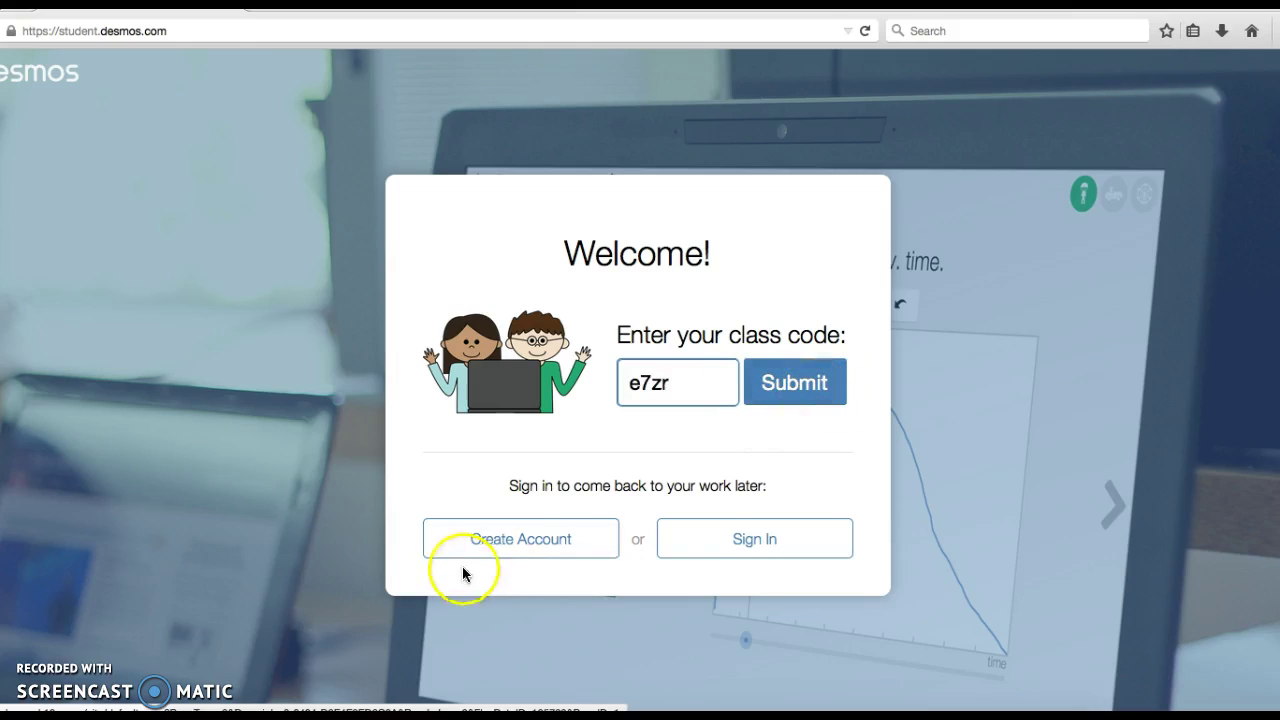
{"action": "left_click", "coordinate": [808, 386]}
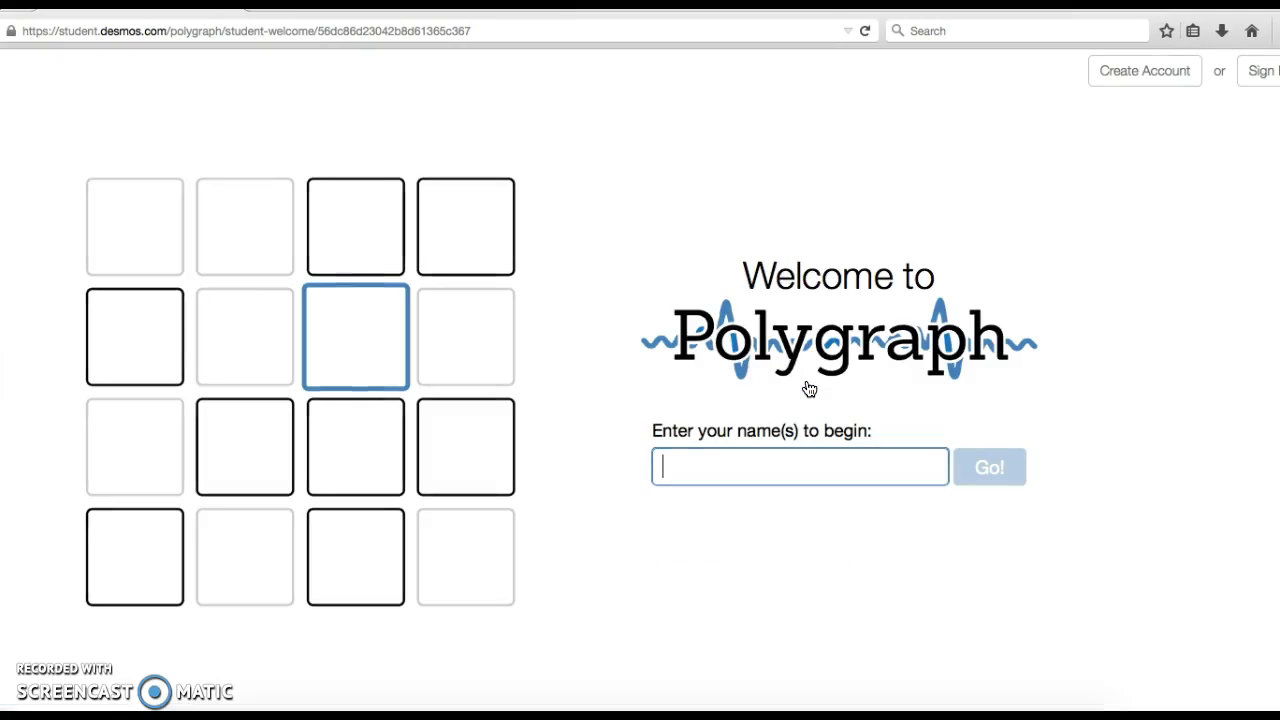
Join under a student name and pick the red-cap girl as the secret person.
{"action": "type", "text": "Newton"}
{"action": "left_click", "coordinate": [985, 466]}
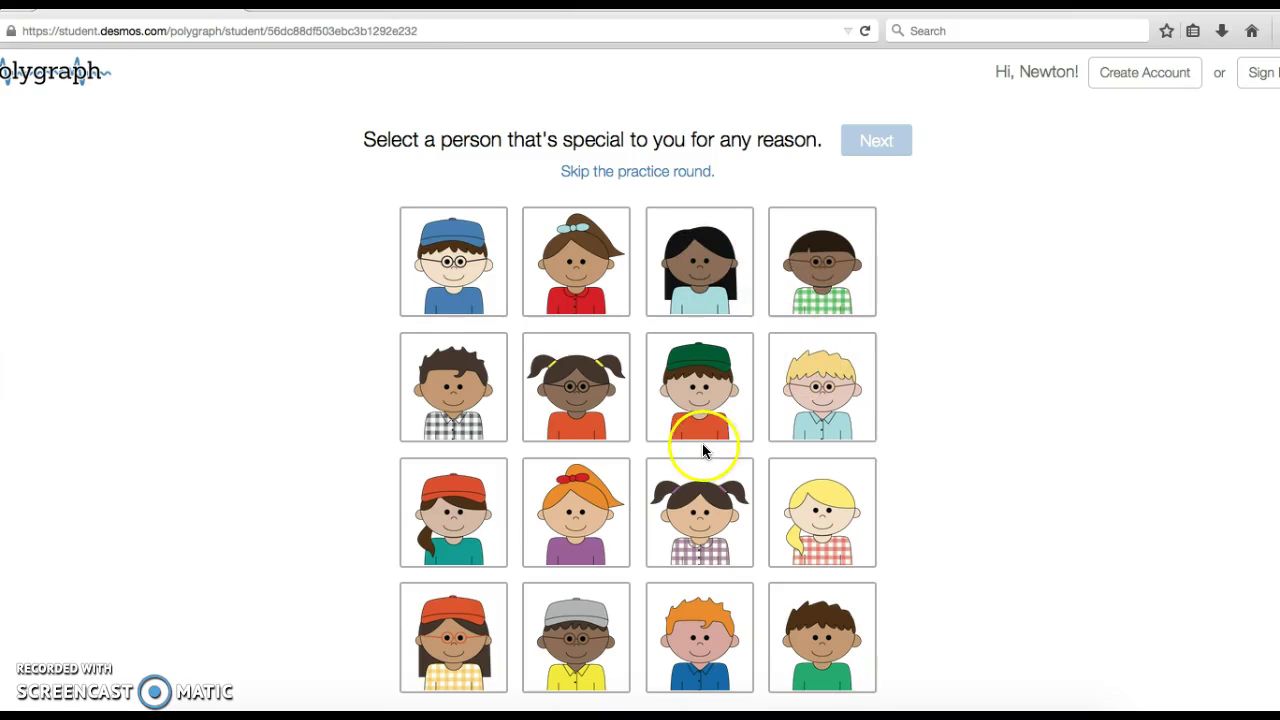
{"action": "left_click", "coordinate": [453, 507]}
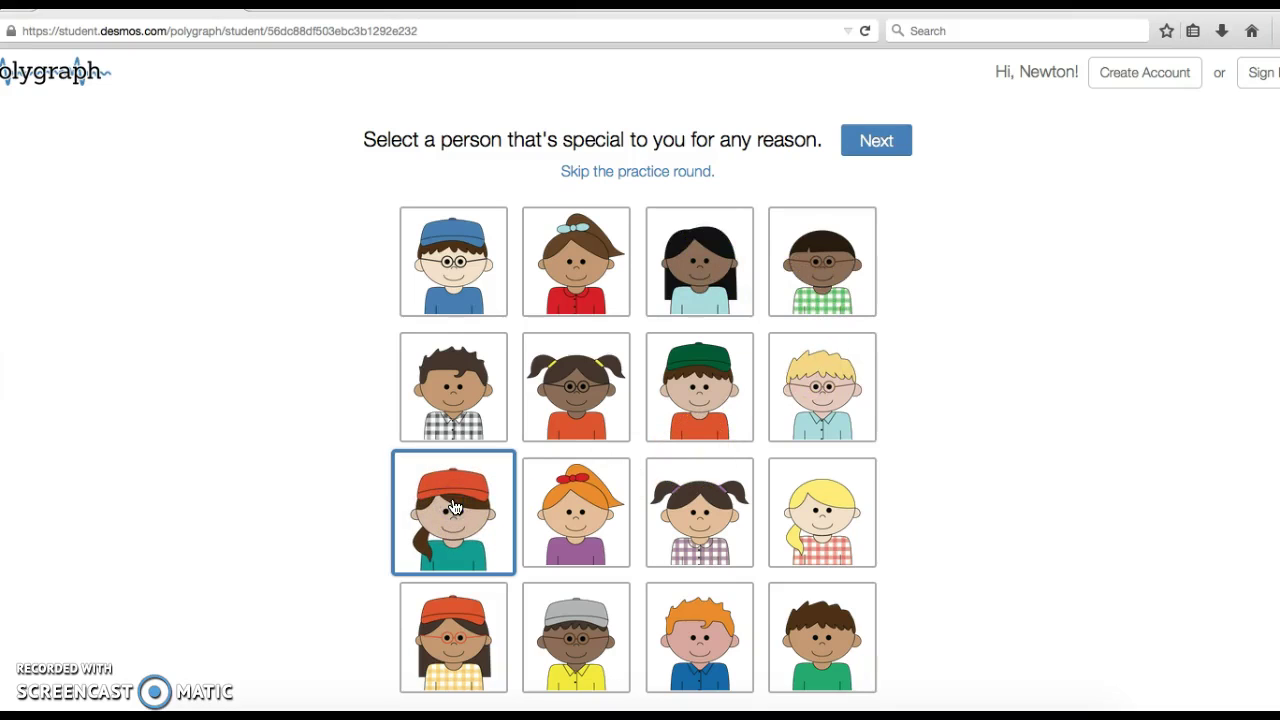
Start the practice round and answer Yes to the long-hair and solid-colour shirt questions.
{"action": "left_click", "coordinate": [876, 140]}
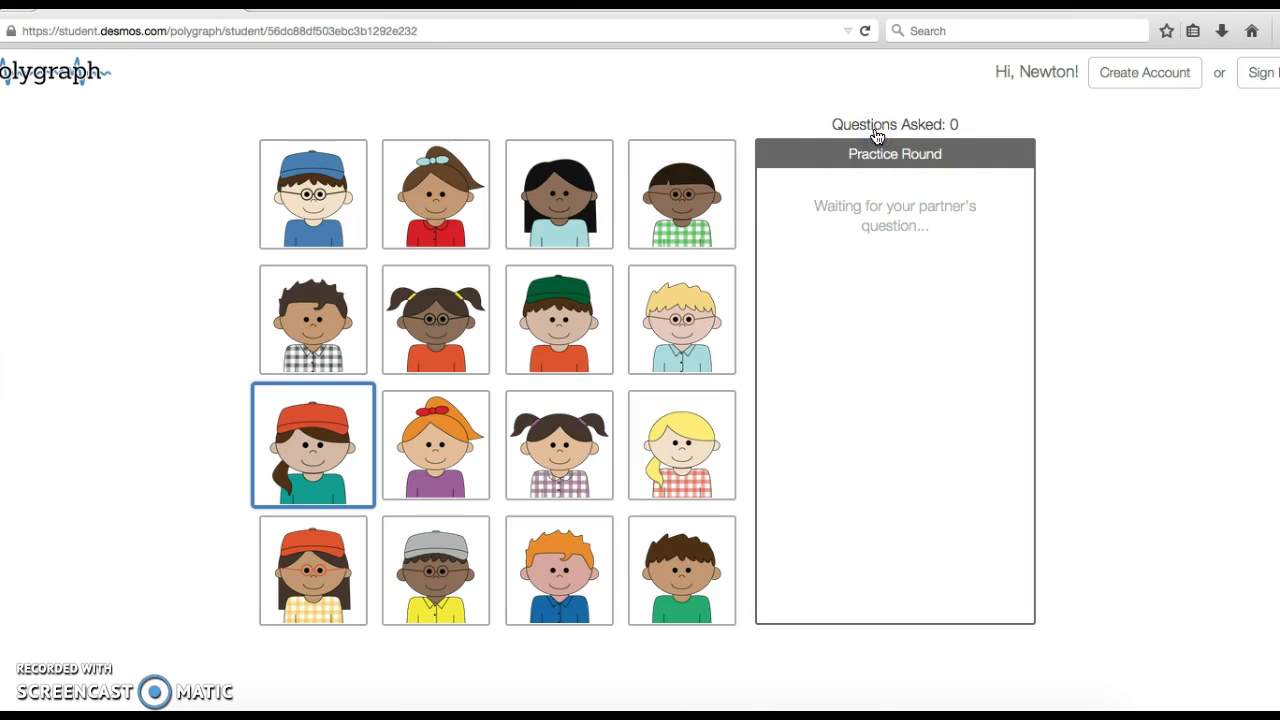
{"action": "left_click", "coordinate": [829, 143]}
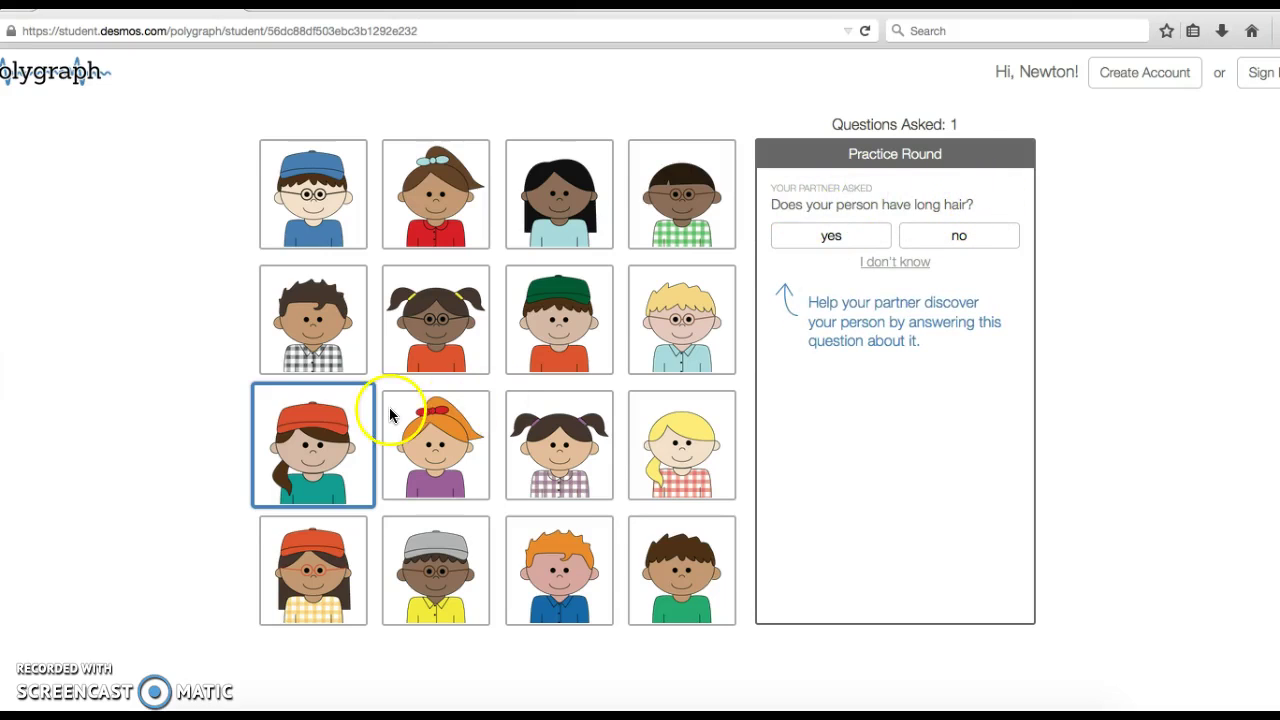
{"action": "left_click", "coordinate": [829, 236]}
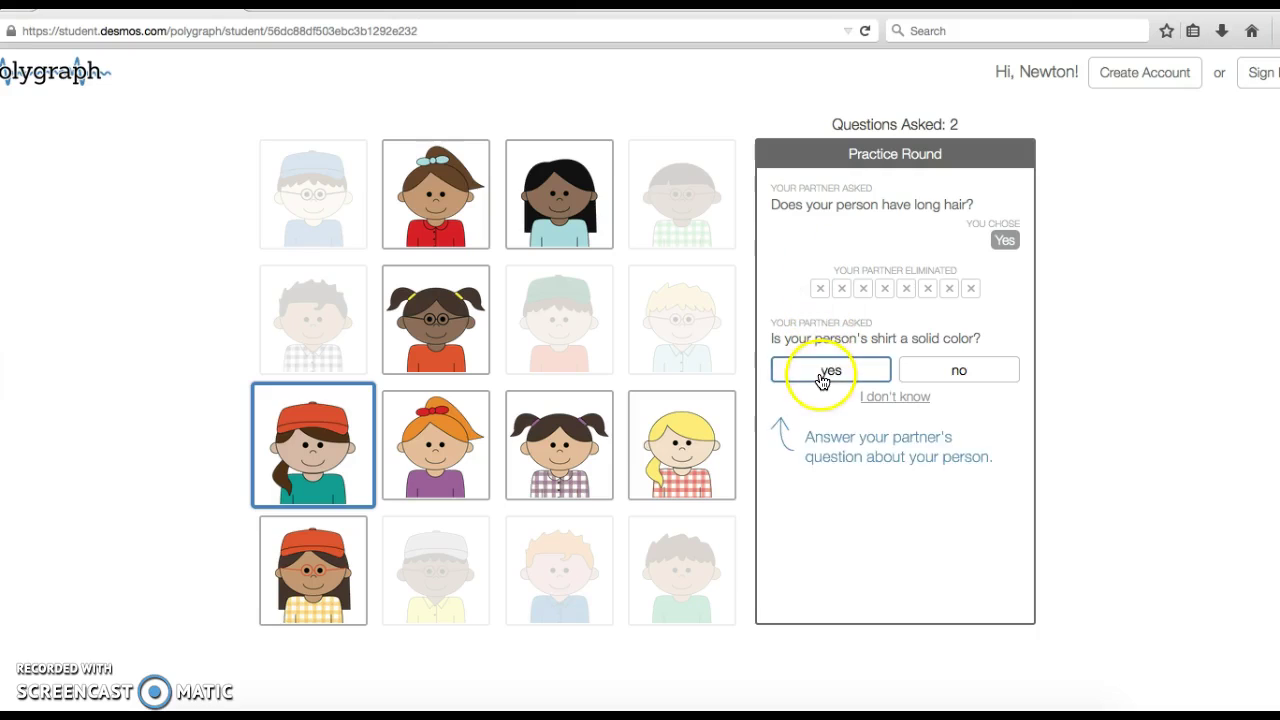
{"action": "left_click", "coordinate": [822, 376]}
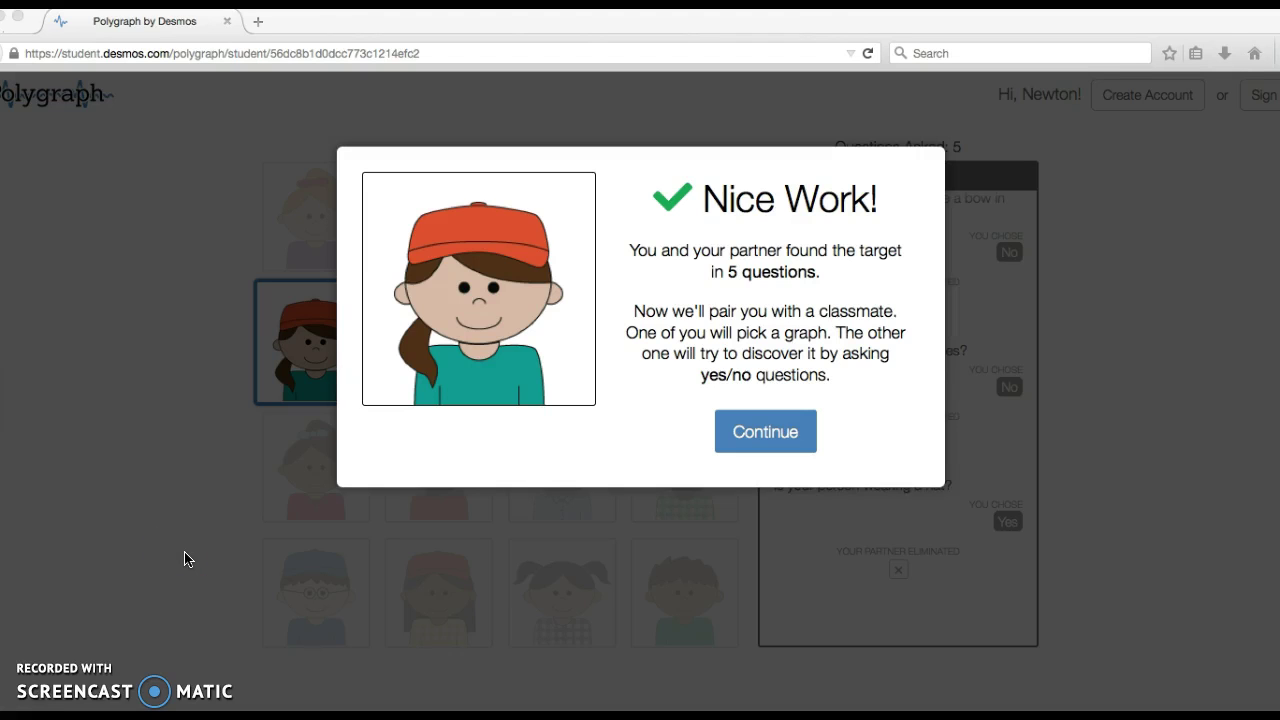
Move on from practice to the graph game and start a new game in the other student's window.
{"action": "left_click", "coordinate": [620, 432]}
{"action": "left_click", "coordinate": [791, 434]}
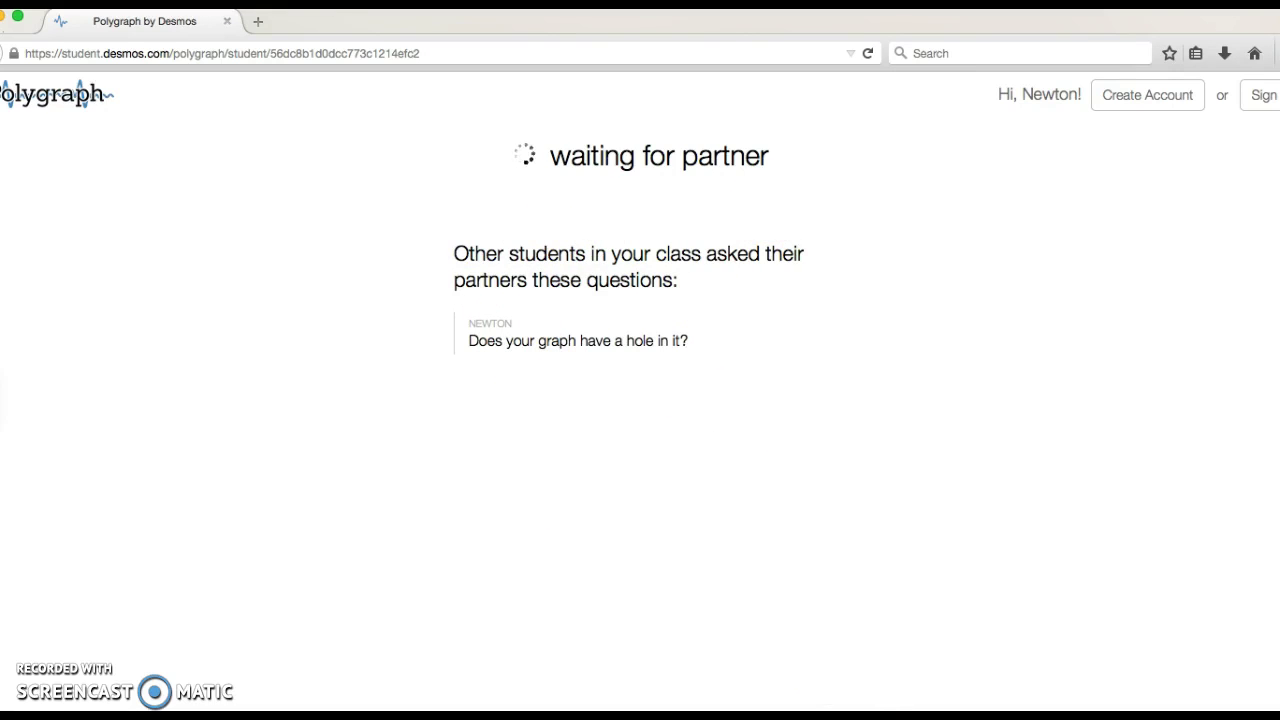
{"action": "key", "text": "super+Tab"}
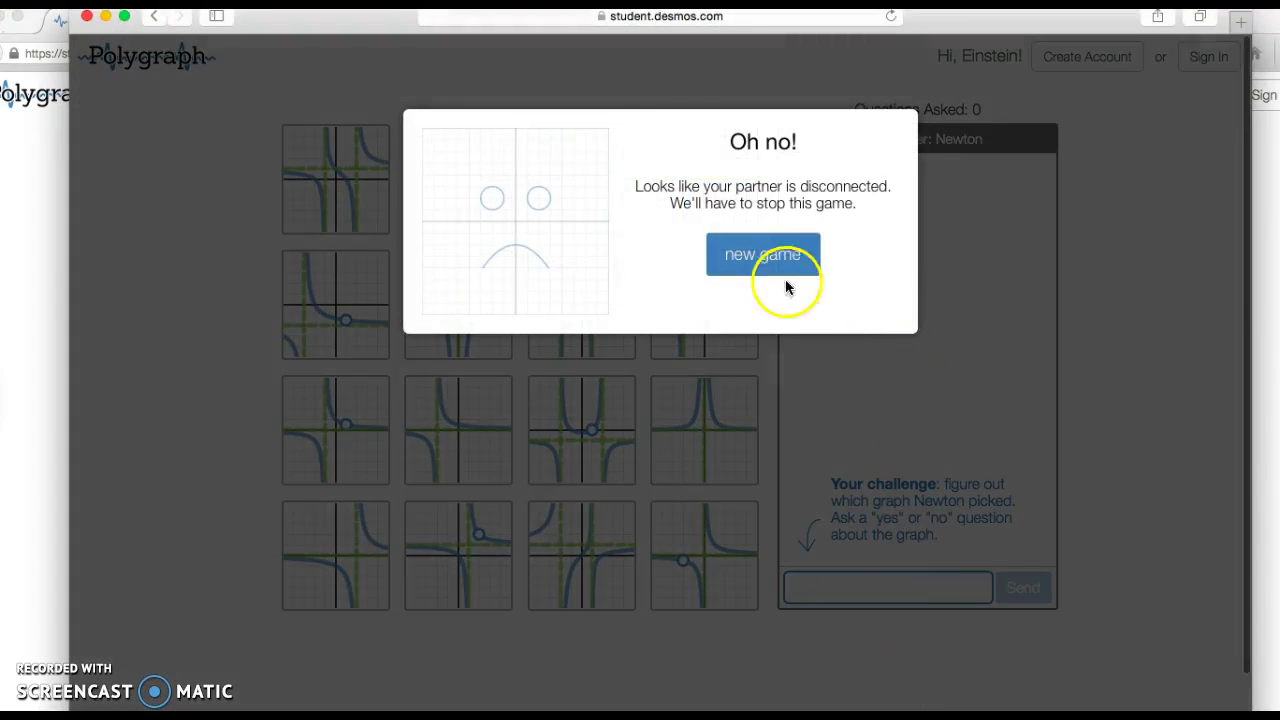
{"action": "left_click", "coordinate": [750, 252]}
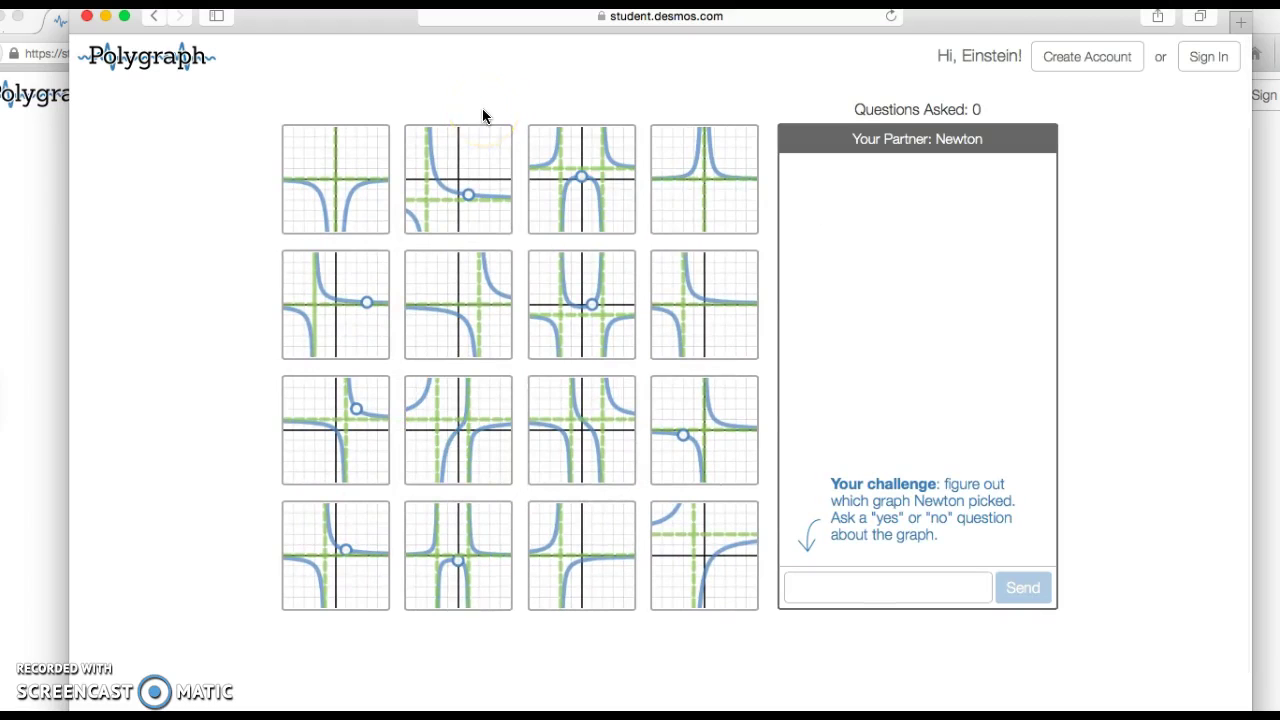
As the picker, choose the third graph in the top row as the secret graph.
{"action": "key", "text": "super+Tab"}
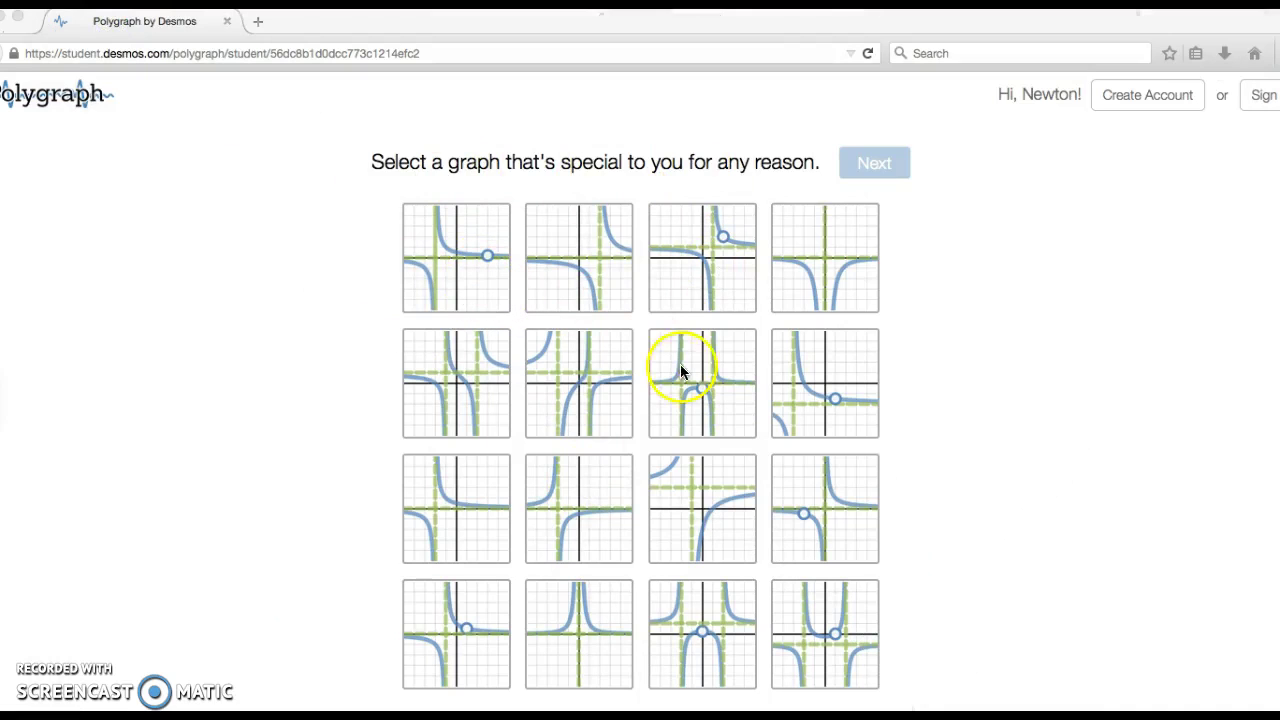
{"action": "left_click", "coordinate": [717, 240]}
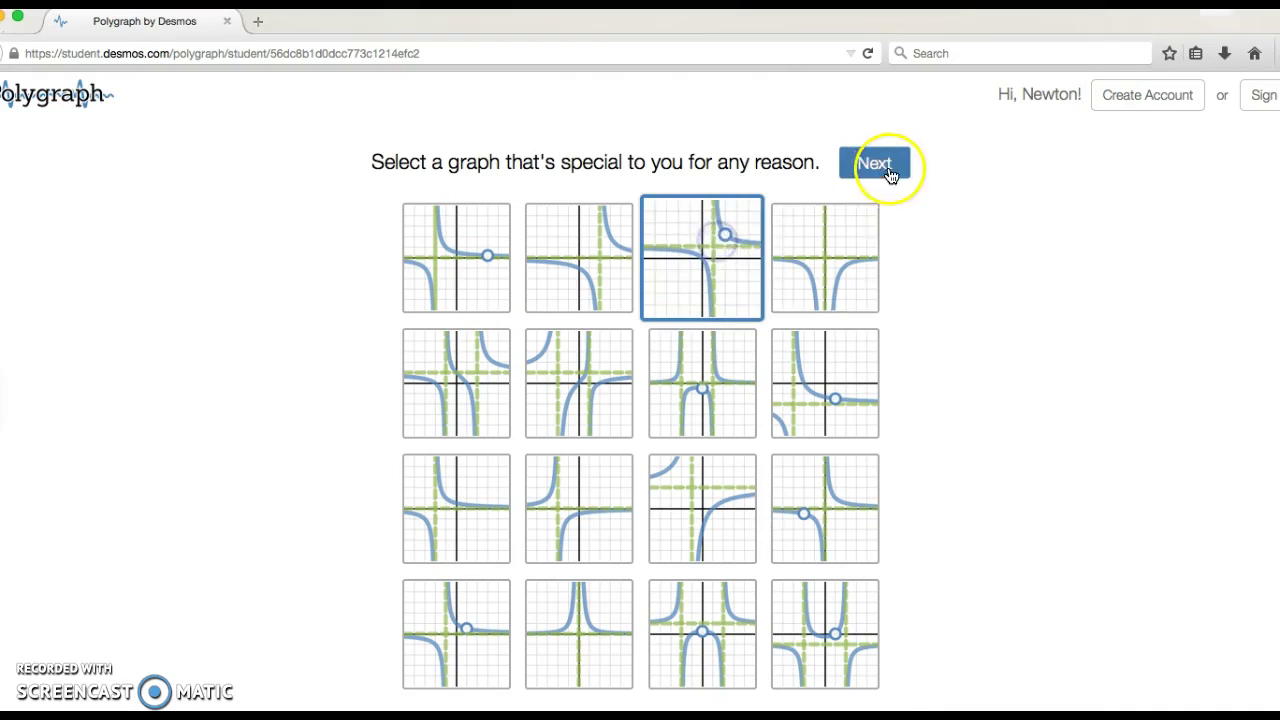
{"action": "left_click", "coordinate": [889, 173]}
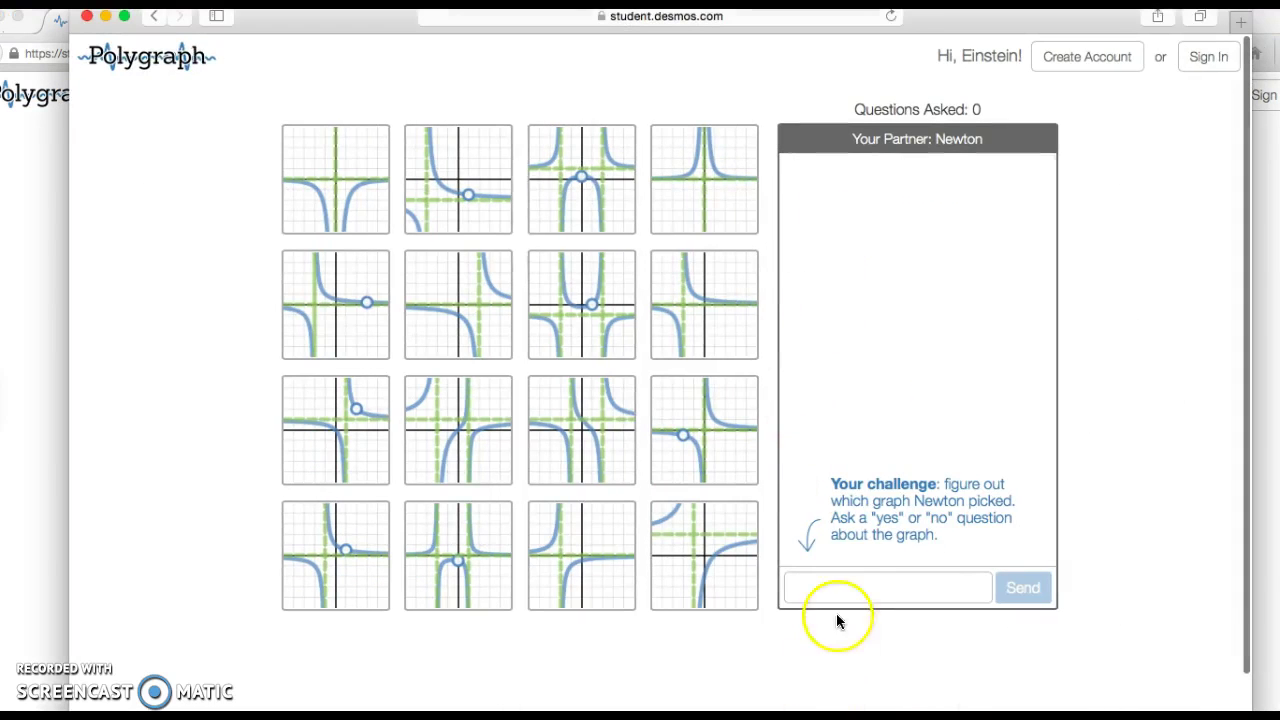
Ask 'Does your graph have a hole in it?' and answer Yes in the picker's window.
{"action": "left_click", "coordinate": [822, 582]}
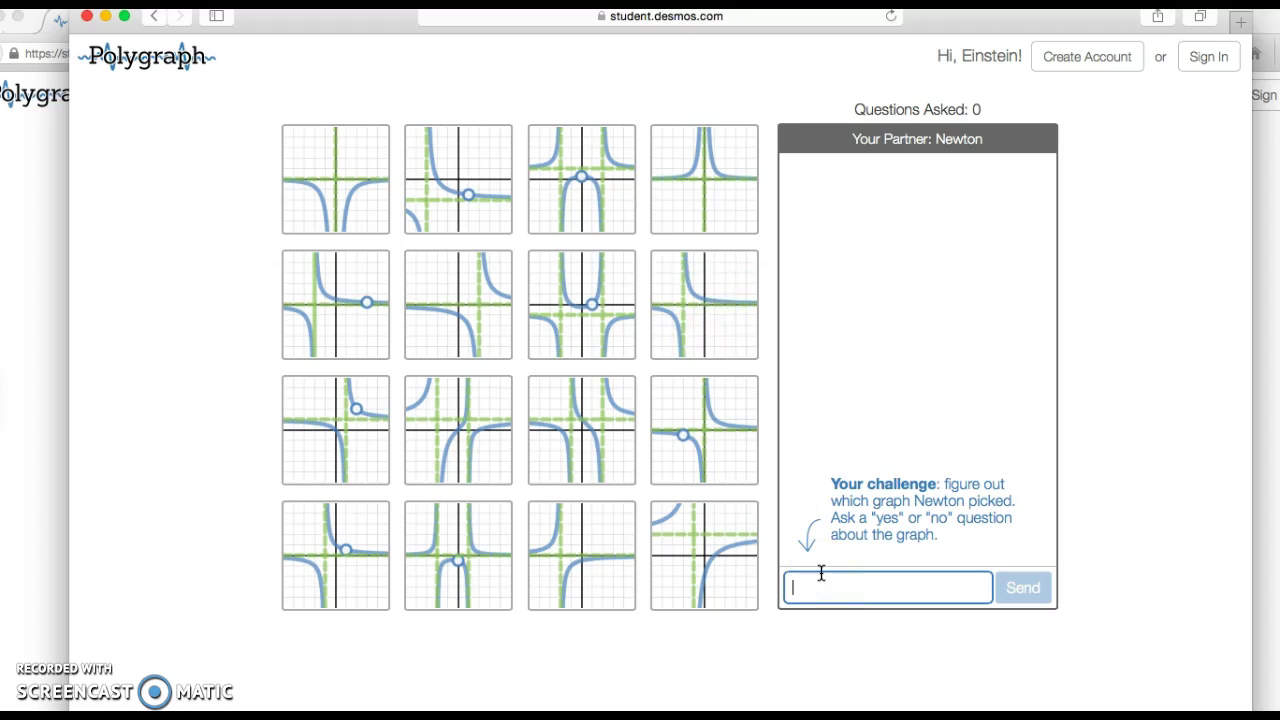
{"action": "type", "text": "Does your graph have"}
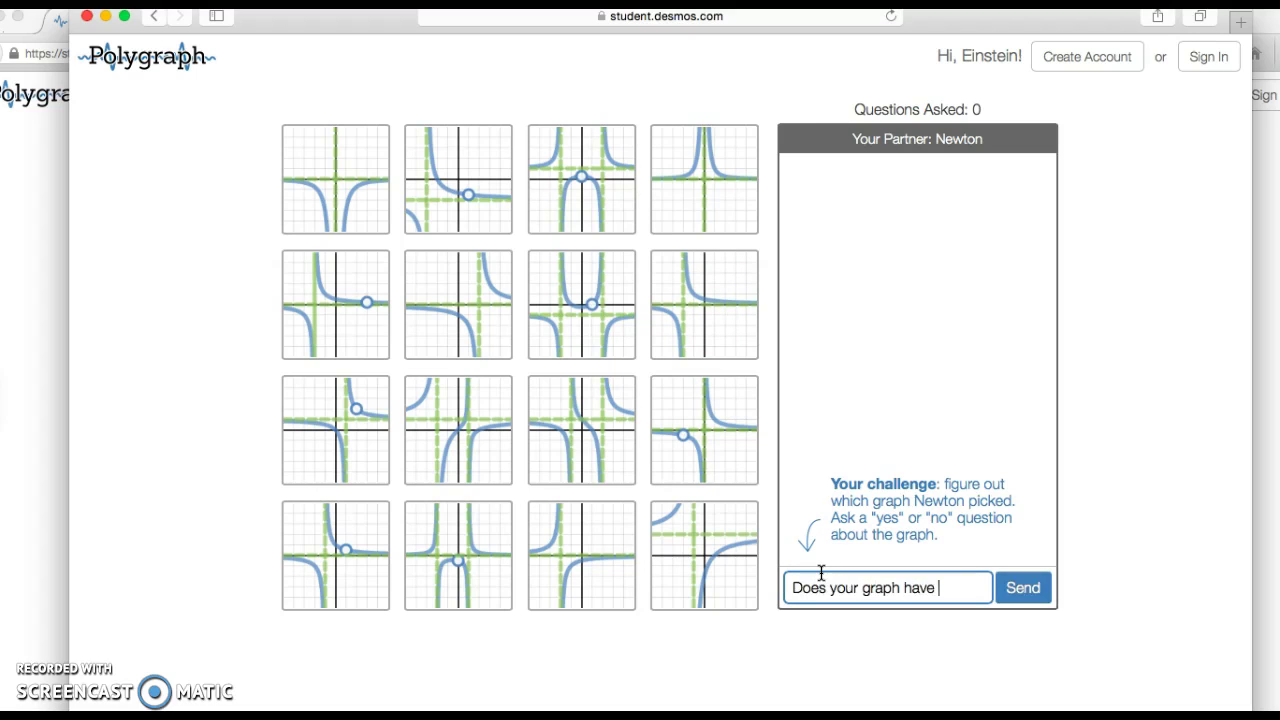
{"action": "type", "text": " a hole in it?"}
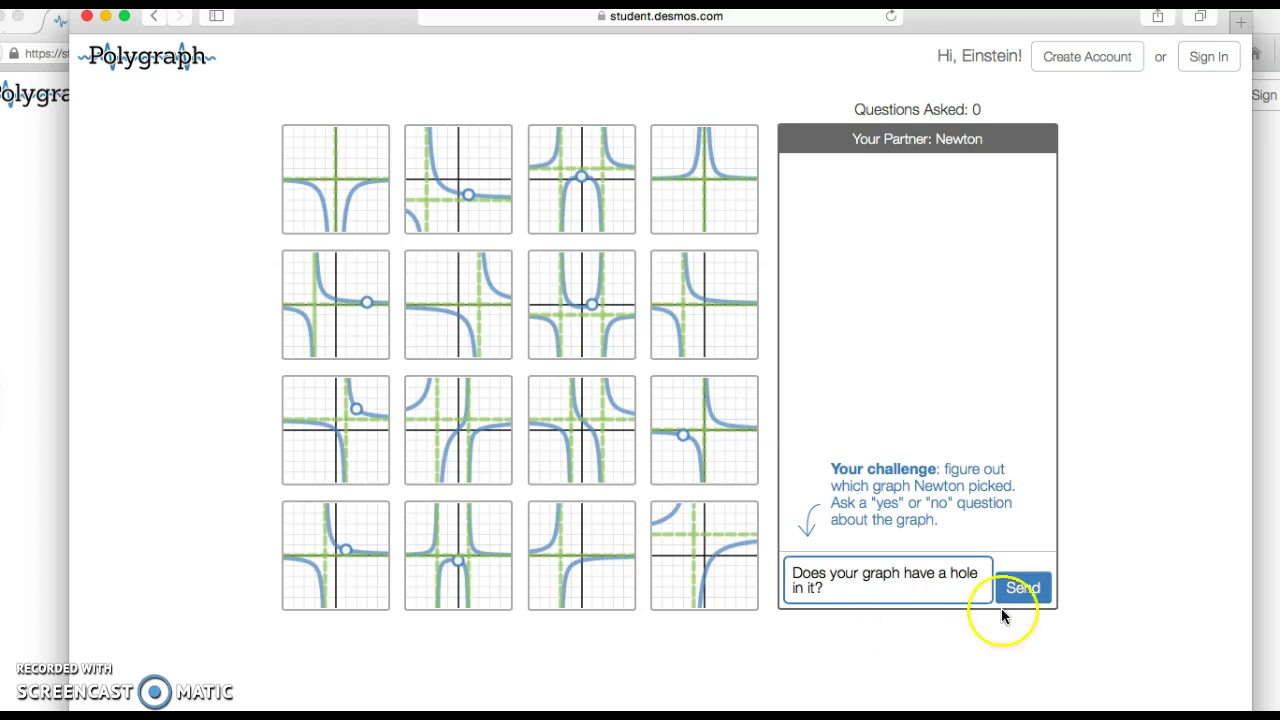
{"action": "left_click", "coordinate": [1021, 592]}
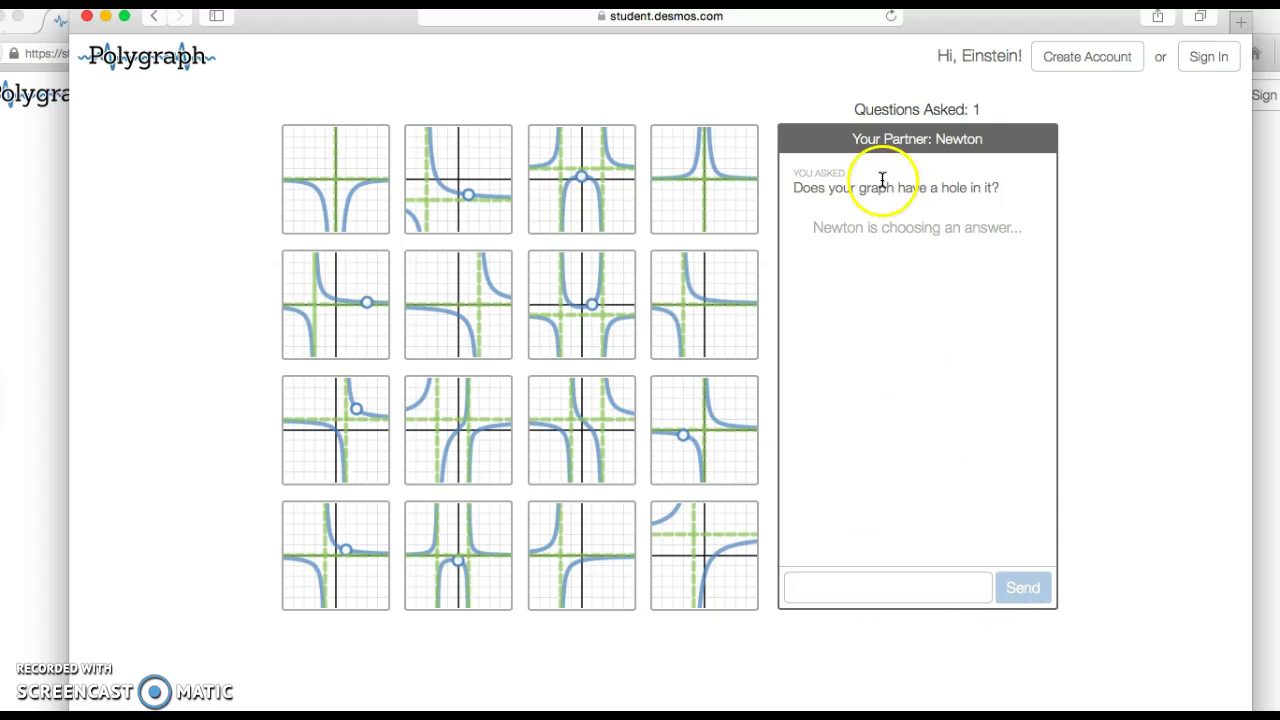
{"action": "left_click", "coordinate": [105, 16]}
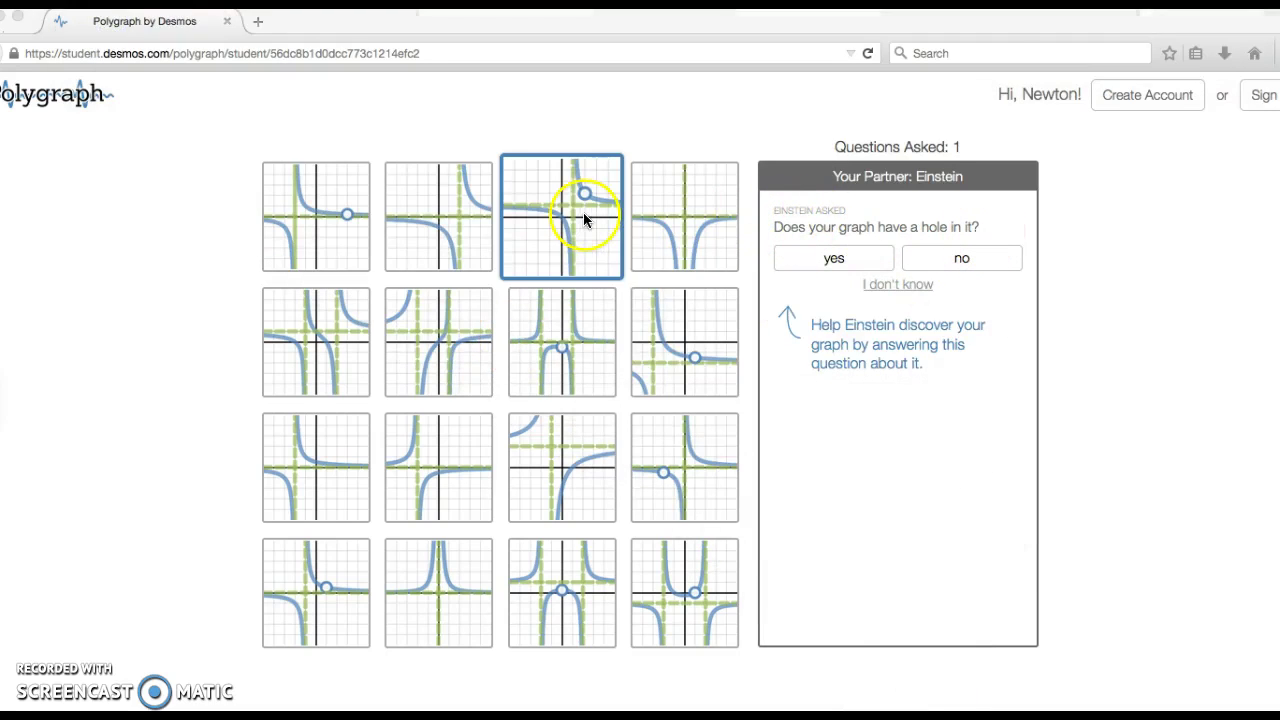
{"action": "left_click", "coordinate": [804, 266]}
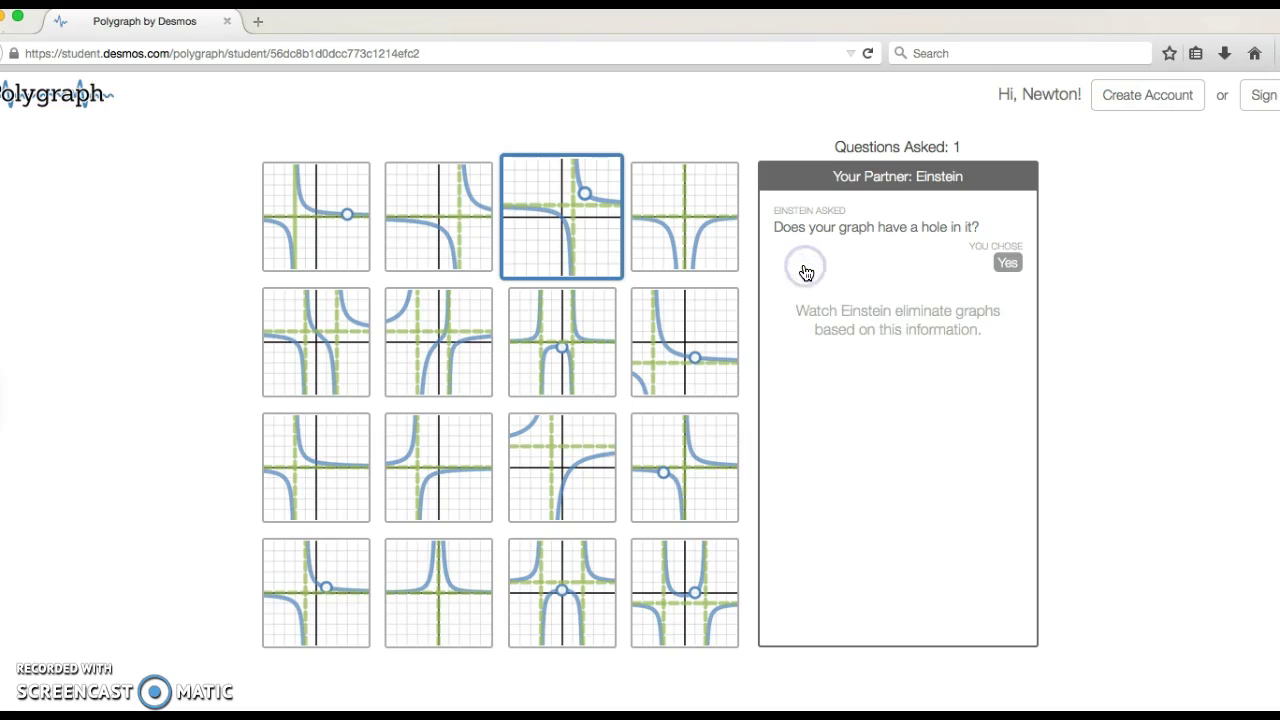
In the guesser's window, mark the eight graphs without a hole for elimination.
{"action": "left_click", "coordinate": [950, 712]}
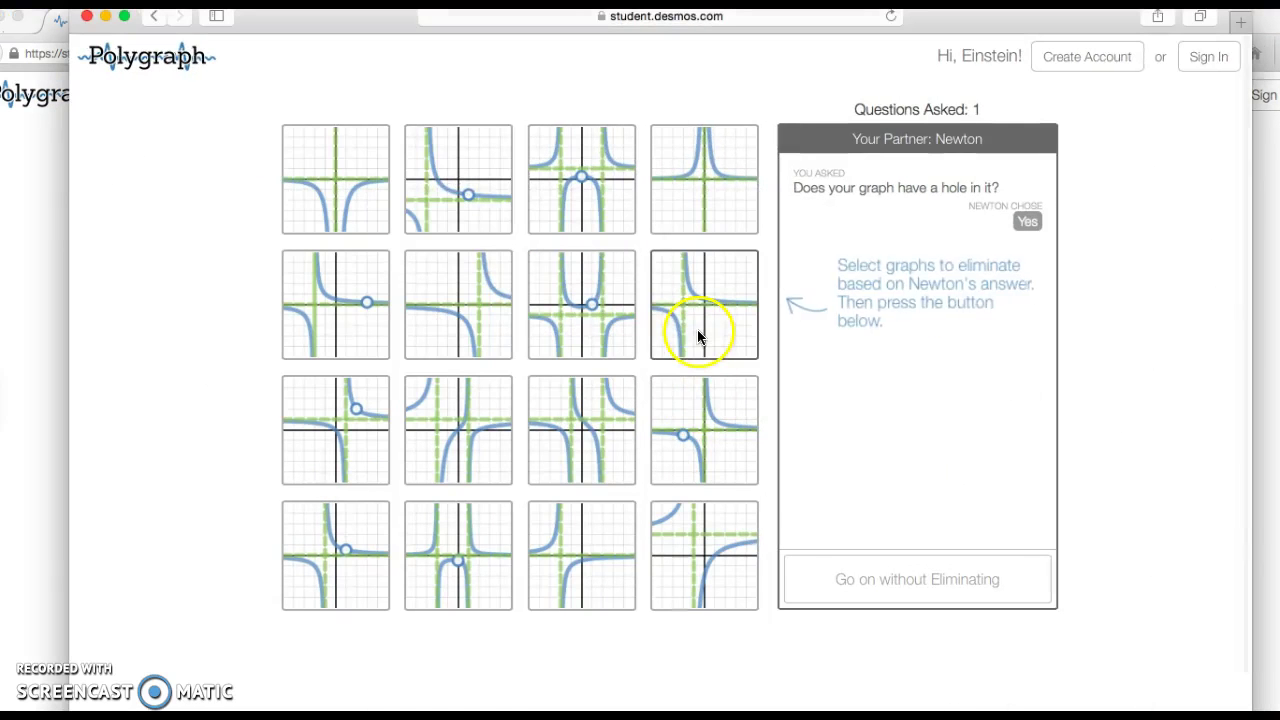
{"action": "left_click", "coordinate": [337, 179]}
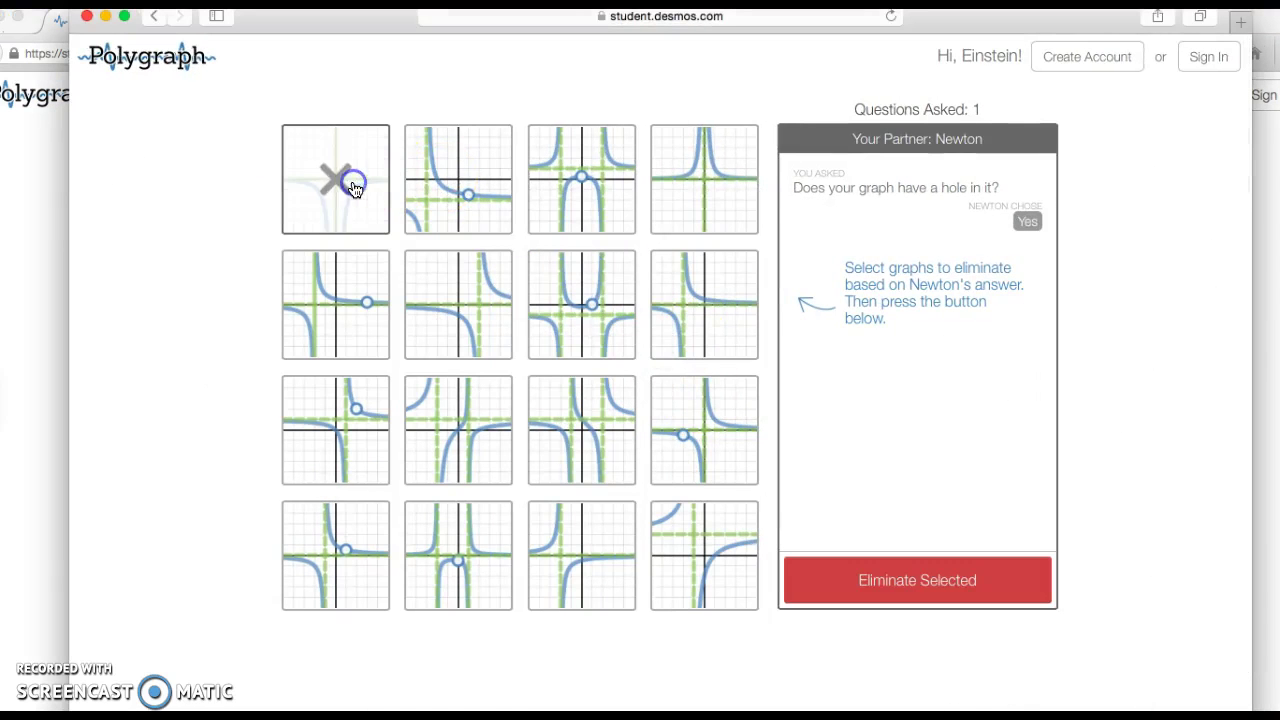
{"action": "left_click", "coordinate": [748, 189]}
{"action": "left_click", "coordinate": [450, 325]}
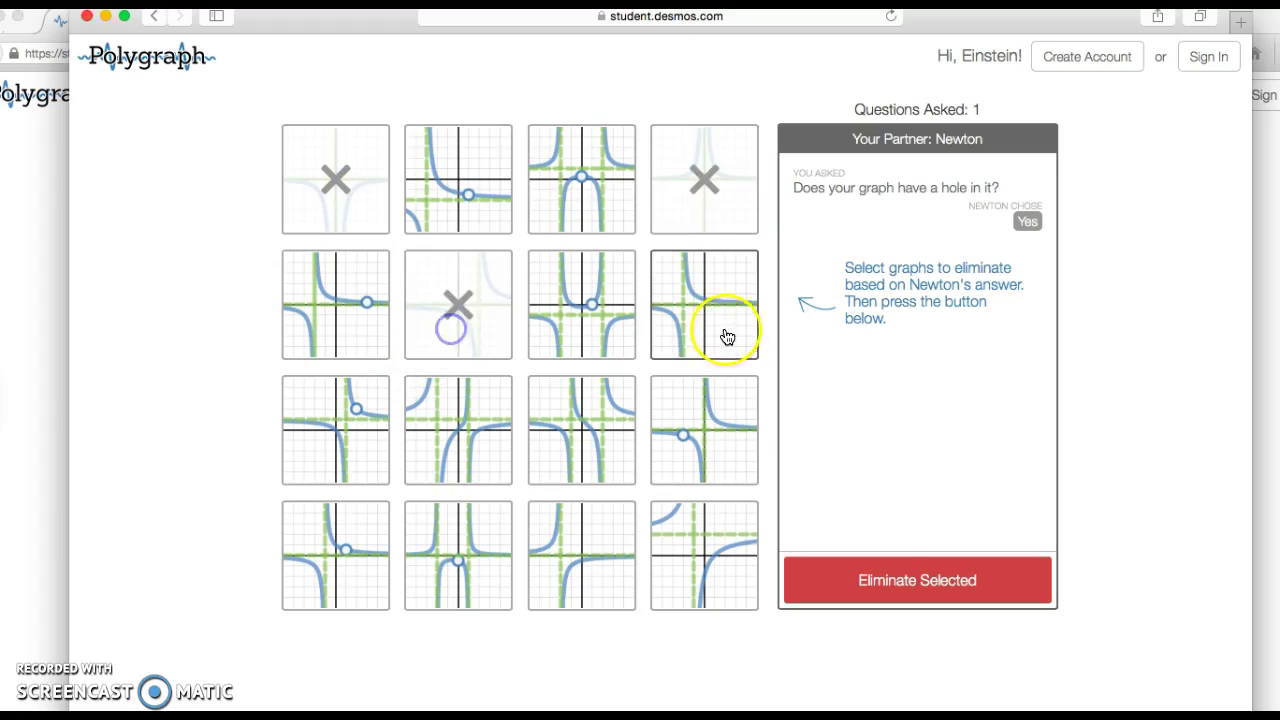
{"action": "left_click", "coordinate": [723, 326]}
{"action": "left_click", "coordinate": [586, 430]}
{"action": "left_click", "coordinate": [491, 431]}
{"action": "left_click", "coordinate": [603, 574]}
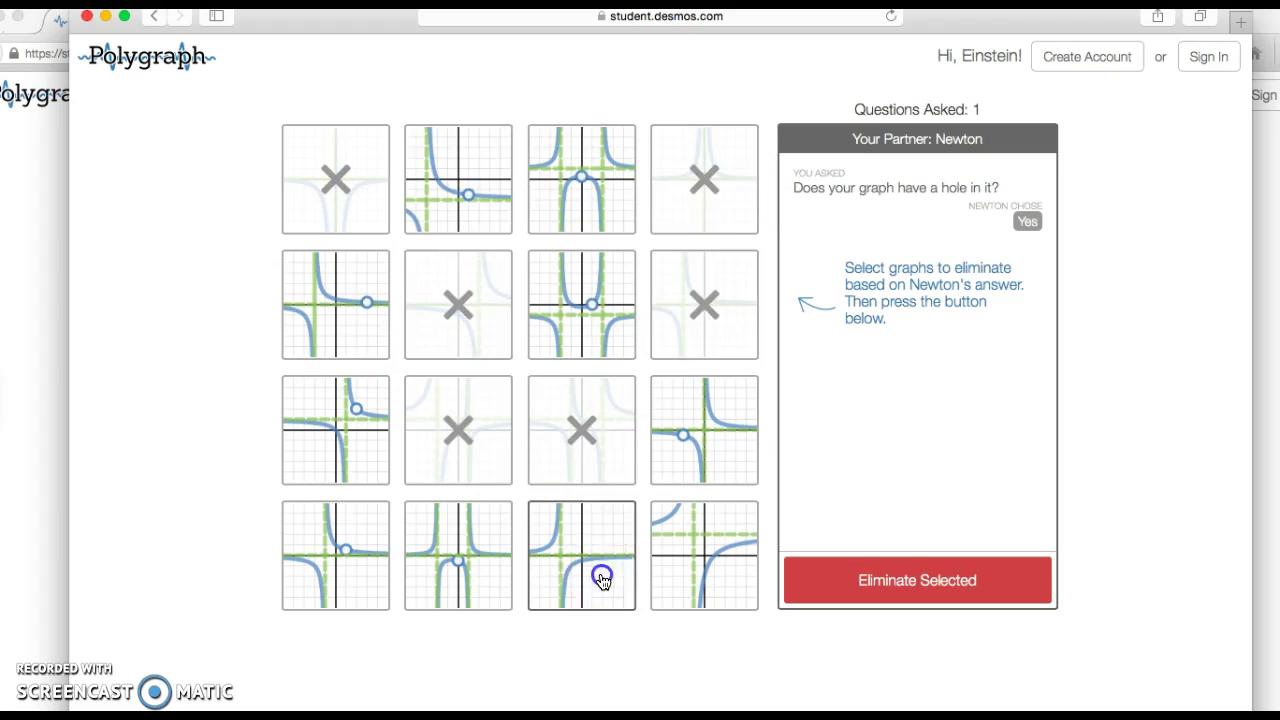
{"action": "left_click", "coordinate": [720, 574]}
Eliminate the marked graphs, keeping row 3 column 4, then return to the teacher dashboard.
{"action": "left_click", "coordinate": [714, 437]}
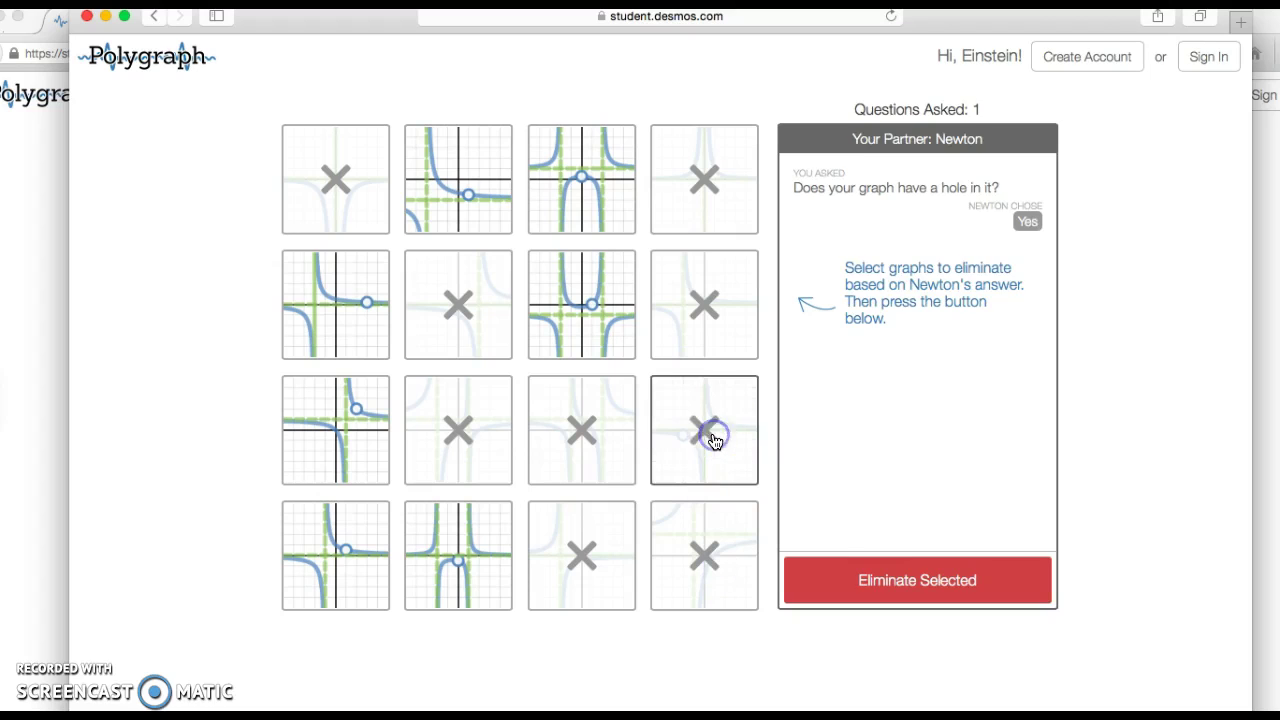
{"action": "left_click", "coordinate": [714, 438]}
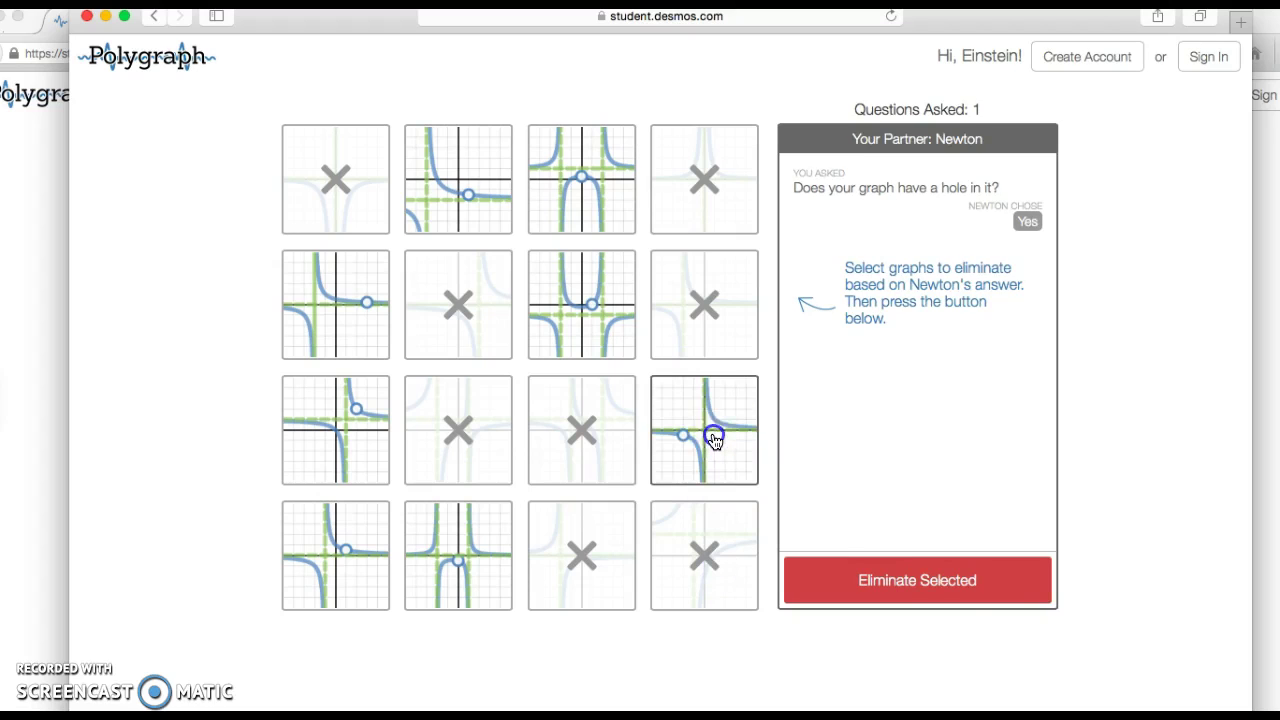
{"action": "left_click", "coordinate": [940, 598]}
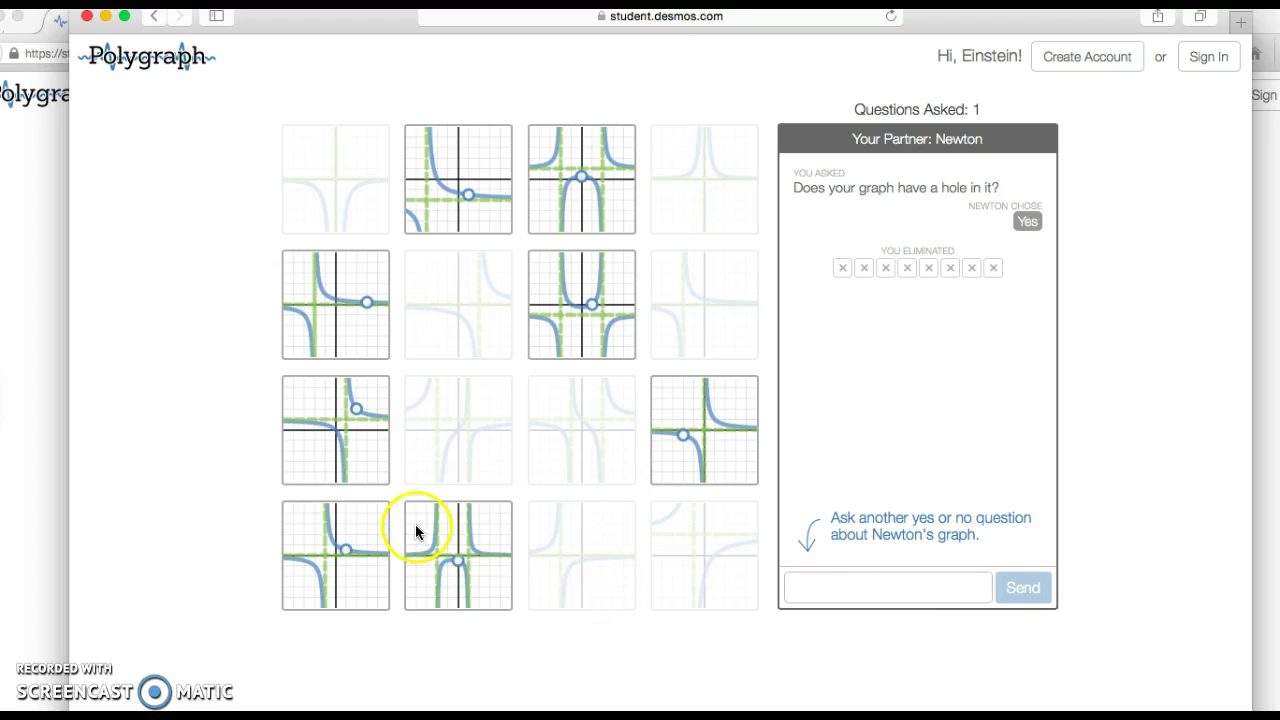
{"action": "left_click", "coordinate": [105, 16]}
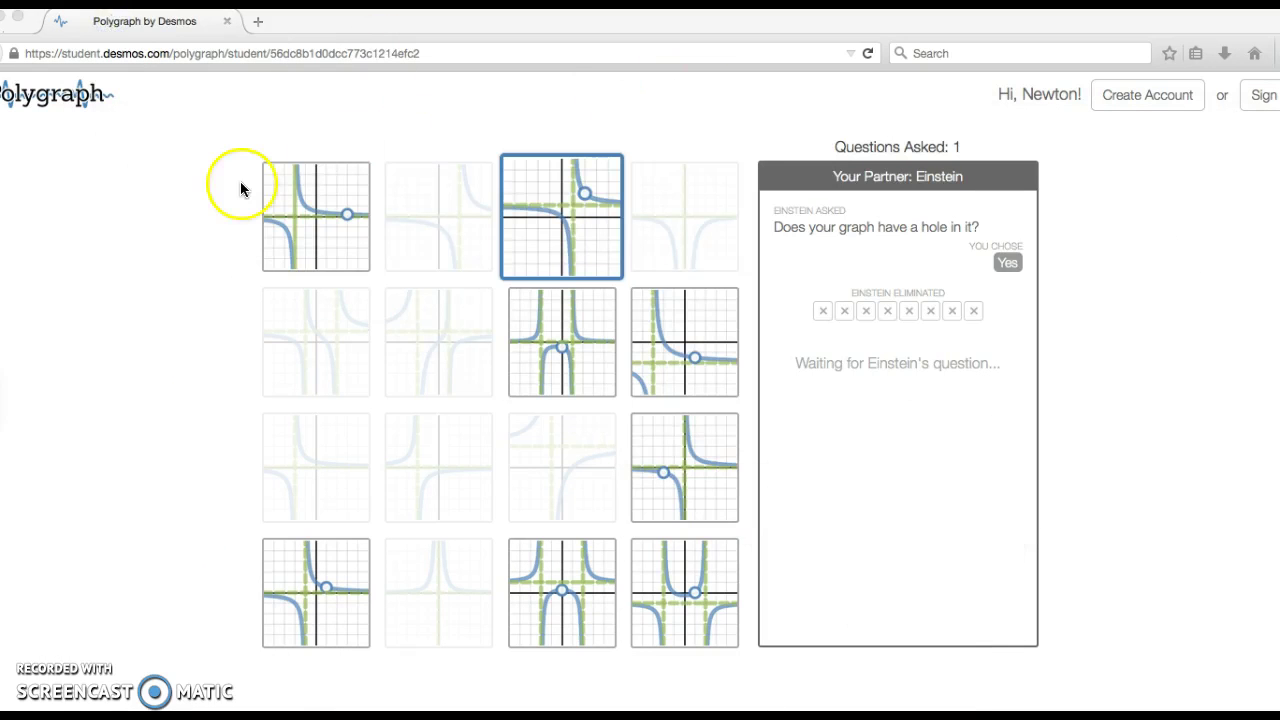
{"action": "key", "text": "super+Tab"}
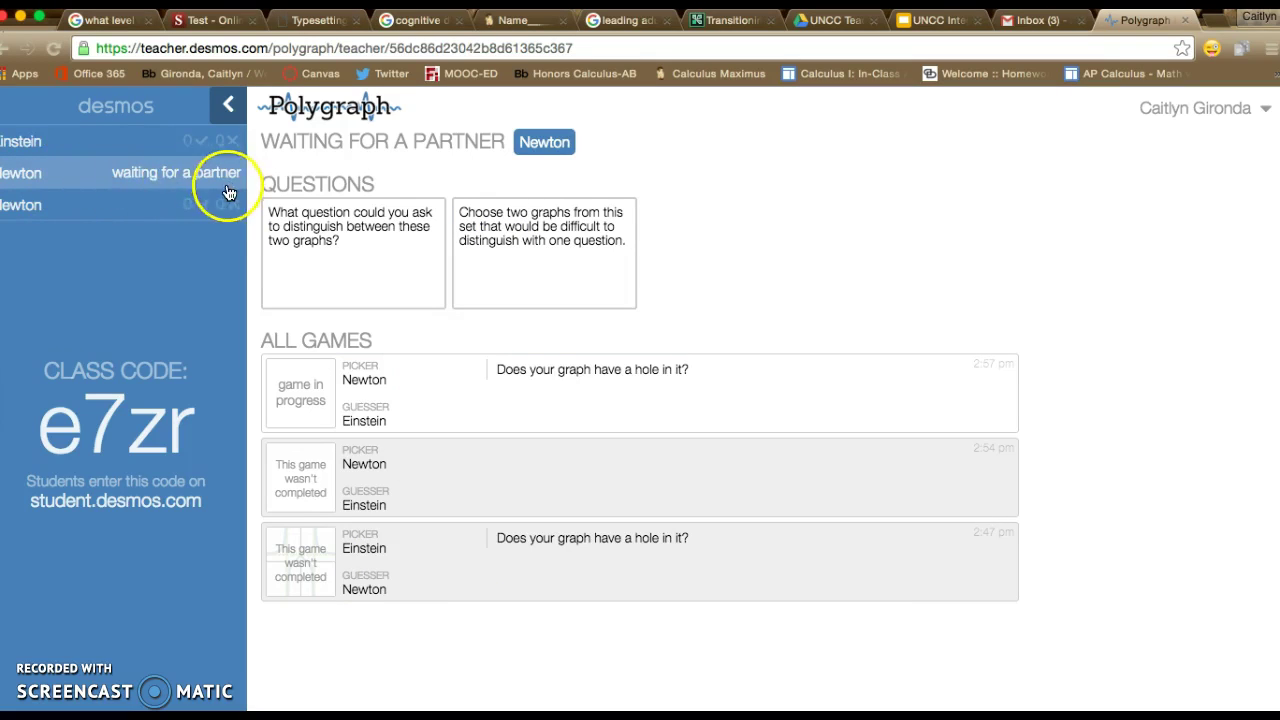
{"action": "left_click", "coordinate": [326, 283]}
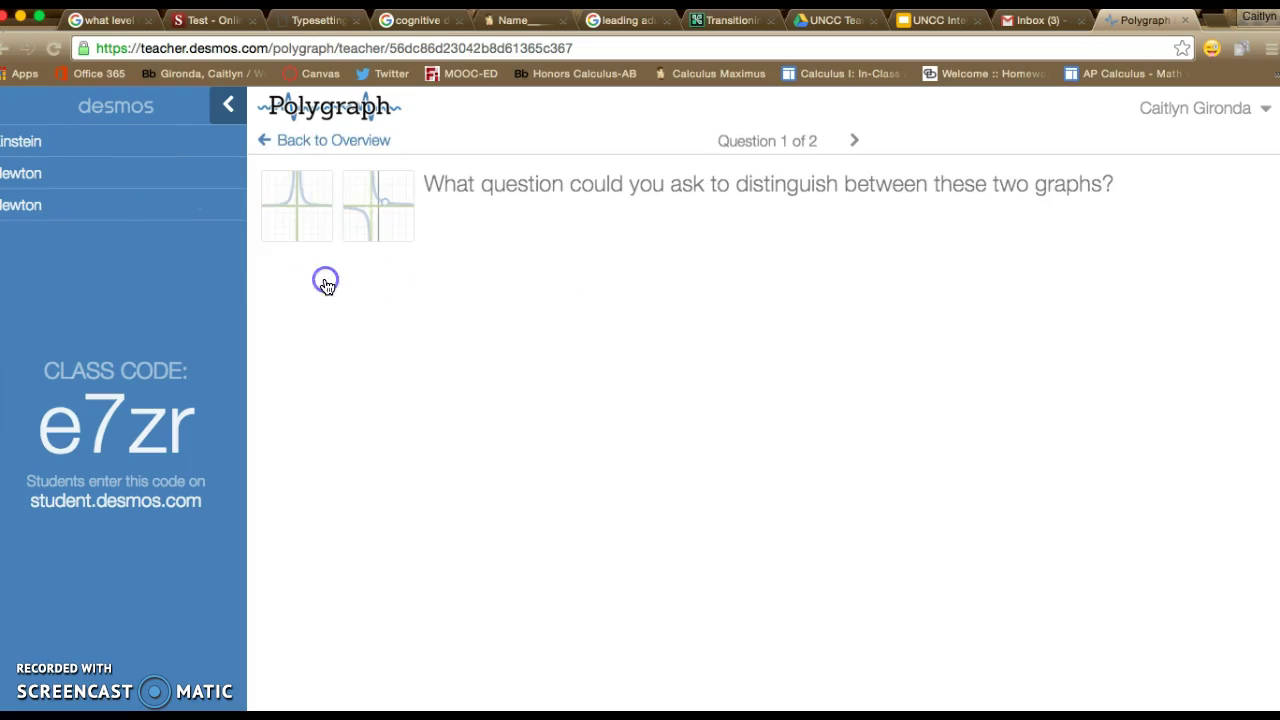
{"action": "left_click", "coordinate": [857, 141]}
{"action": "left_click", "coordinate": [682, 143]}
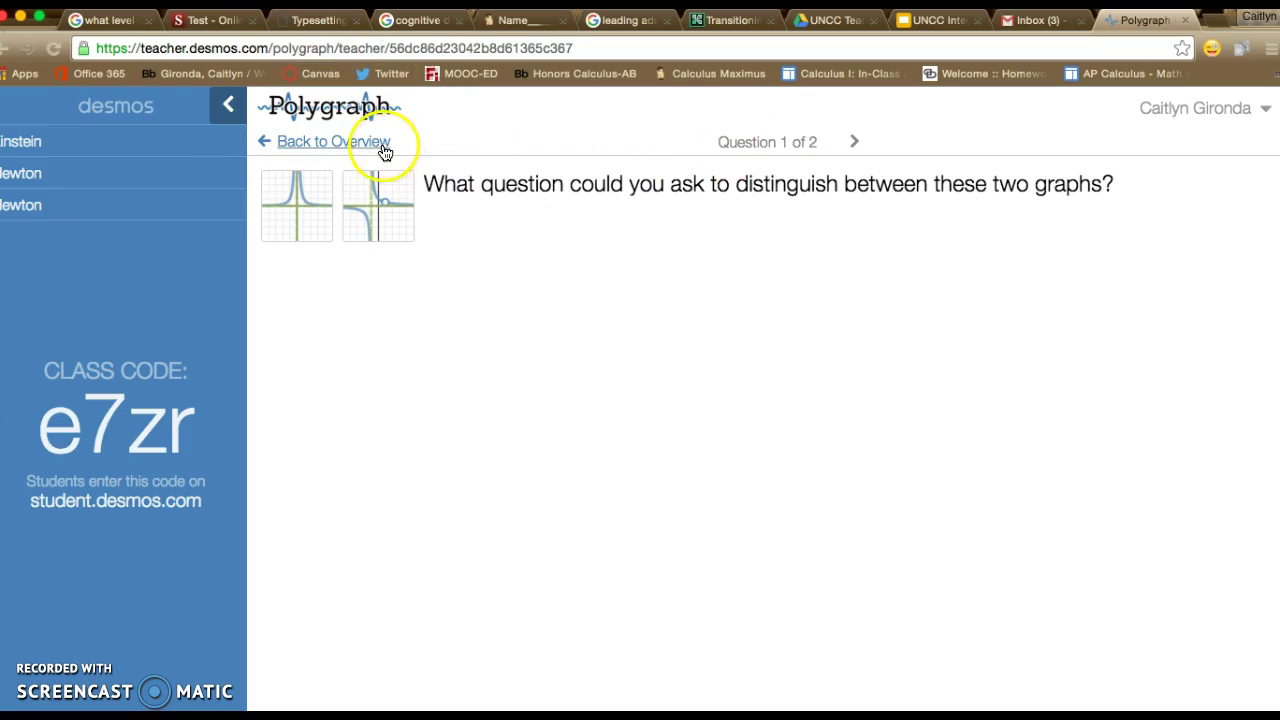
{"action": "left_click", "coordinate": [350, 143]}
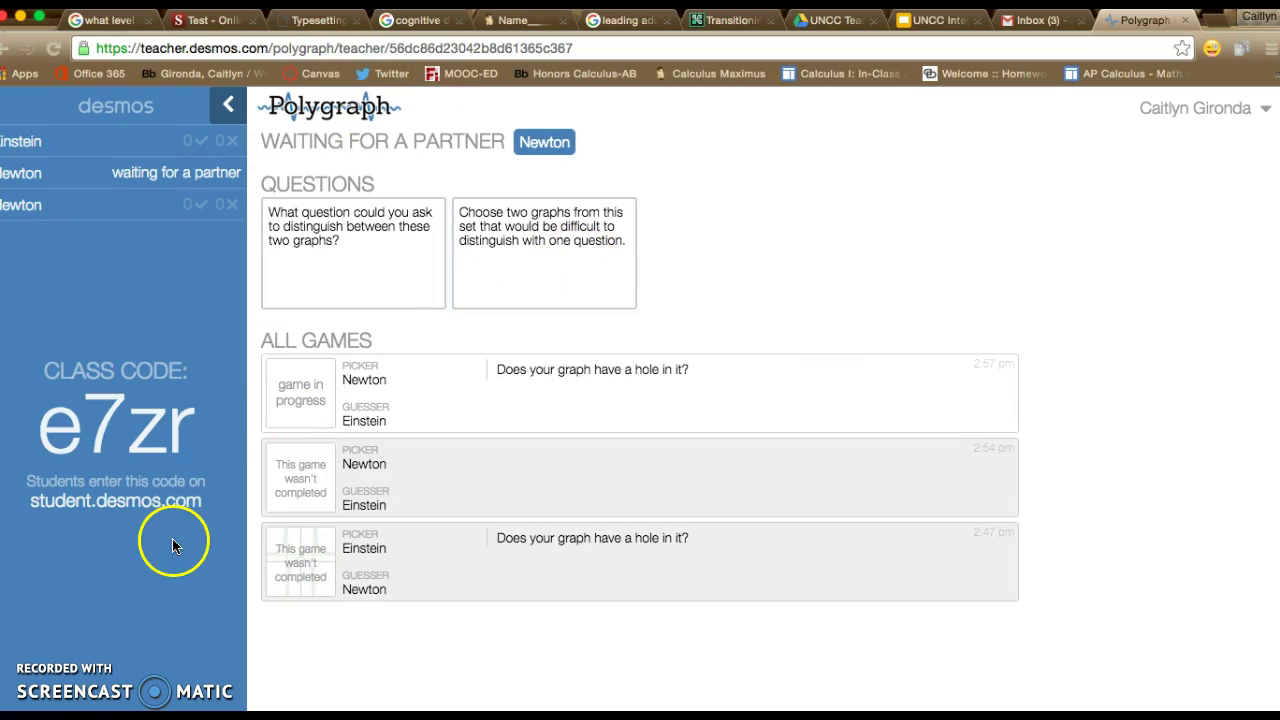